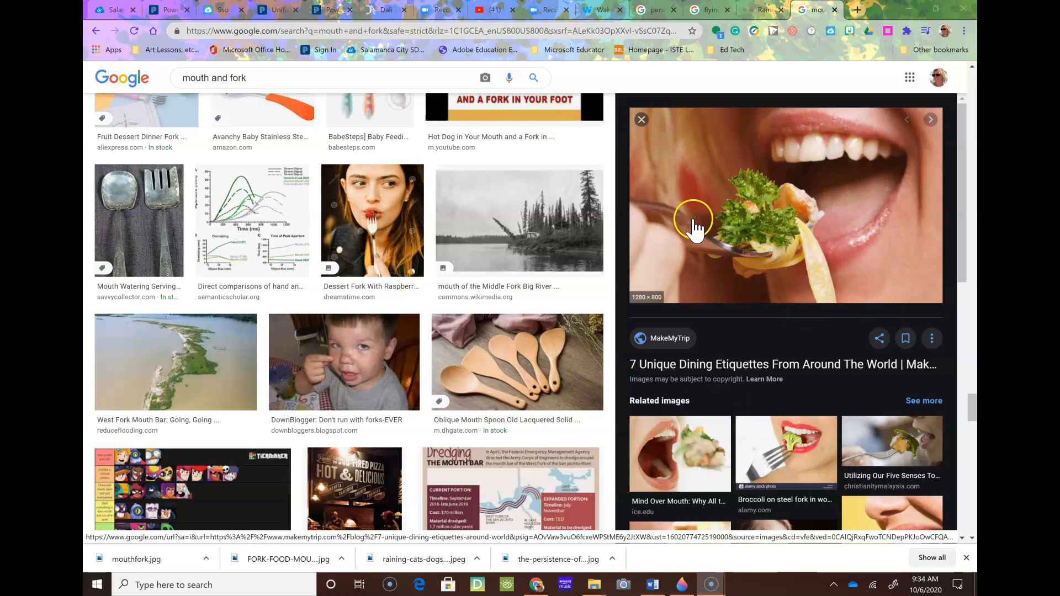
# Save the enlarged mouth-and-fork photo as the JPEG dining-etiquettes-thailand in the Downloads folder
pyautogui.rightClick(729, 257)
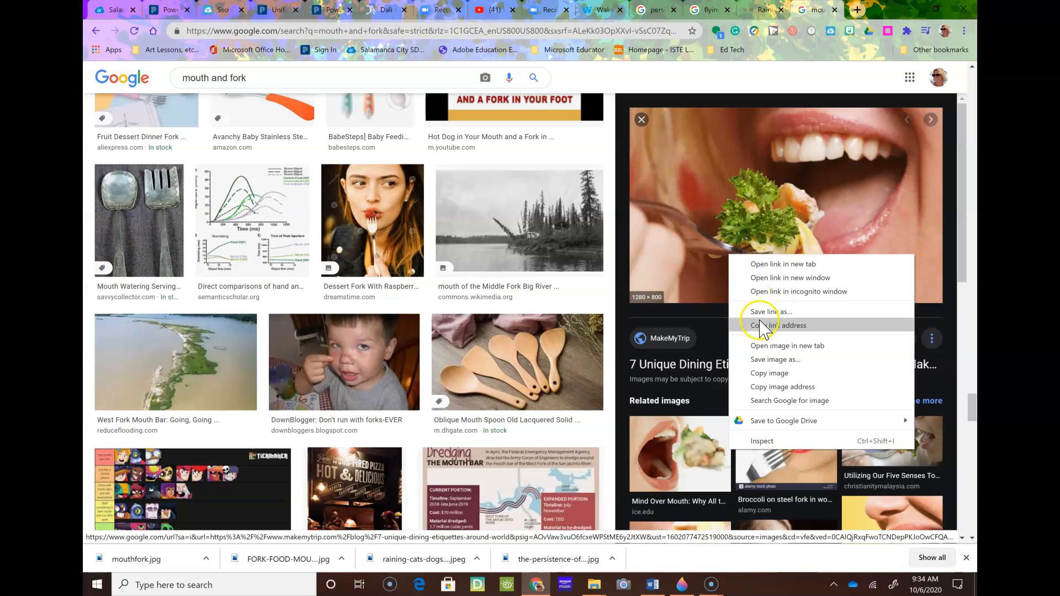
pyautogui.click(769, 360)
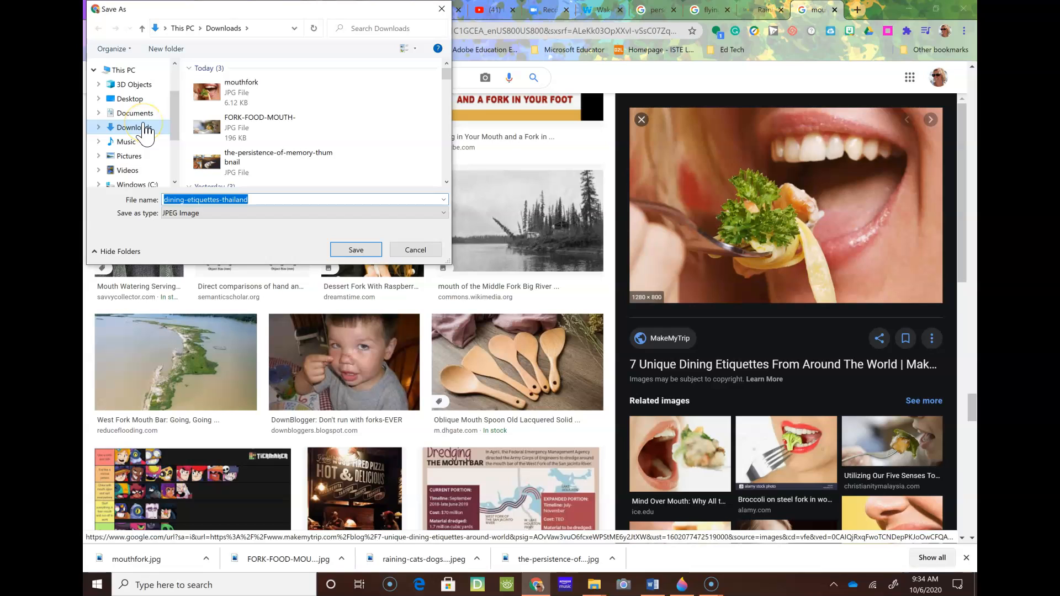
pyautogui.click(133, 159)
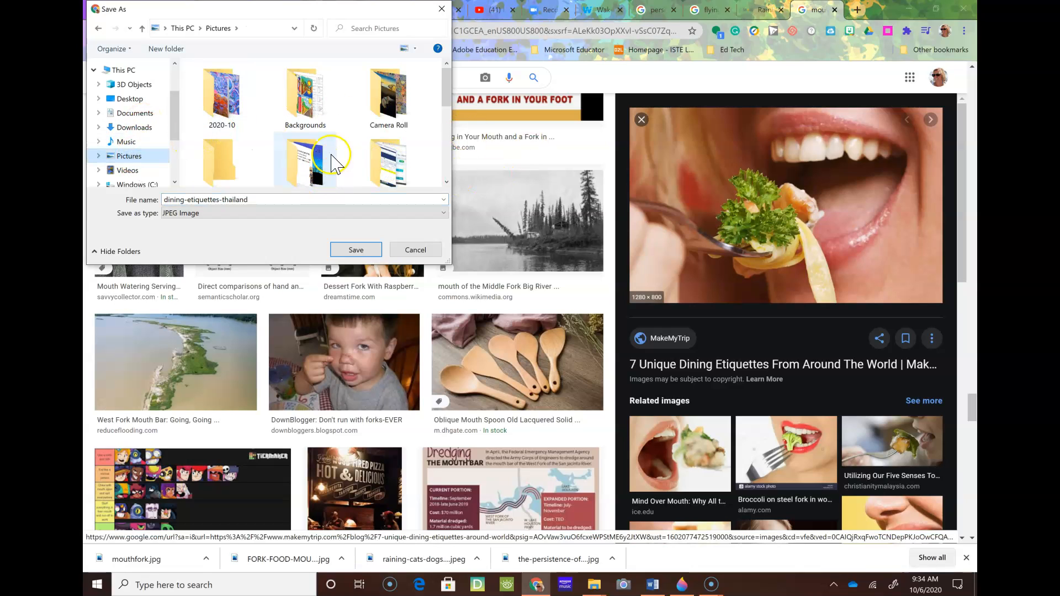
pyautogui.click(131, 128)
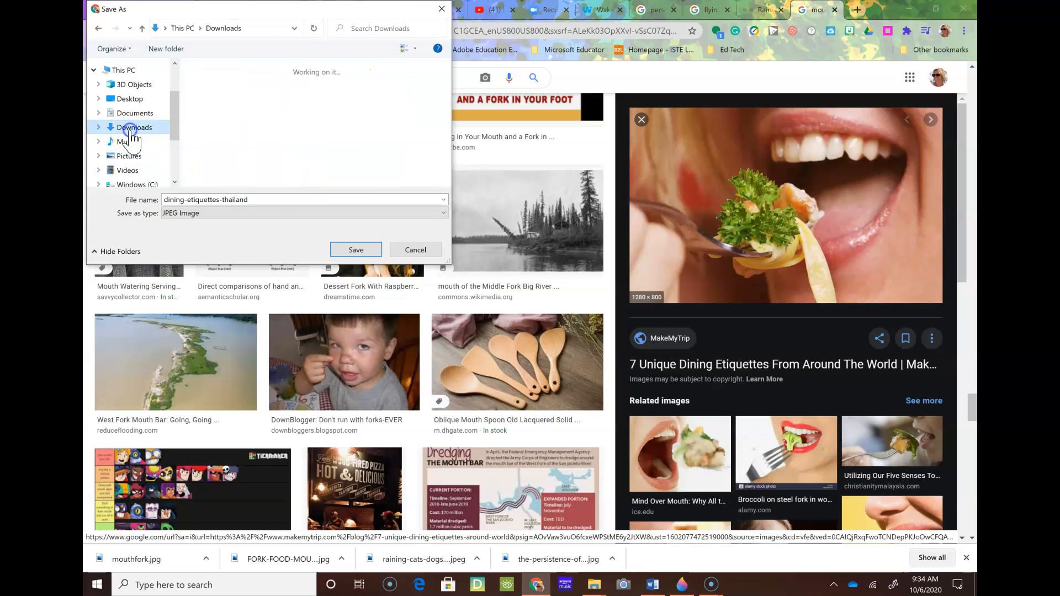
pyautogui.click(369, 248)
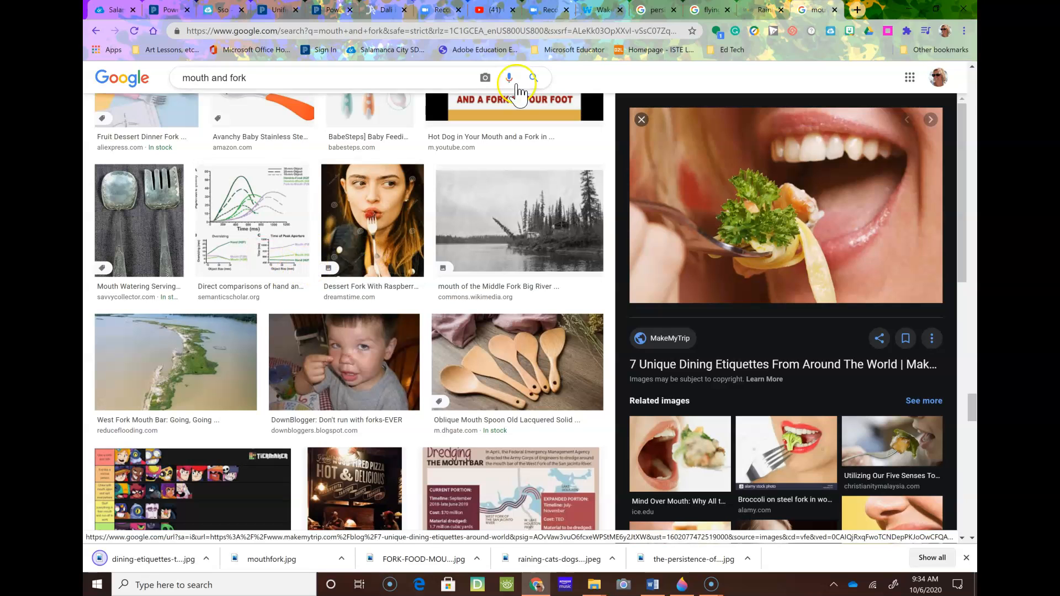
# Close the "mouth and fork" image search and minimize the browser and the Word document to reach the desktop
pyautogui.click(834, 9)
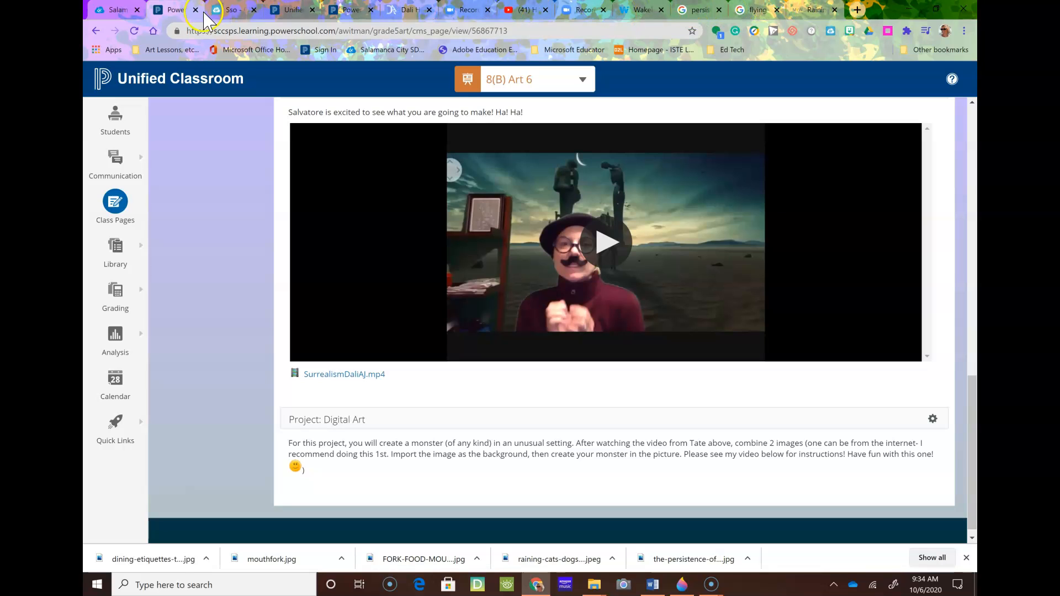
pyautogui.click(908, 8)
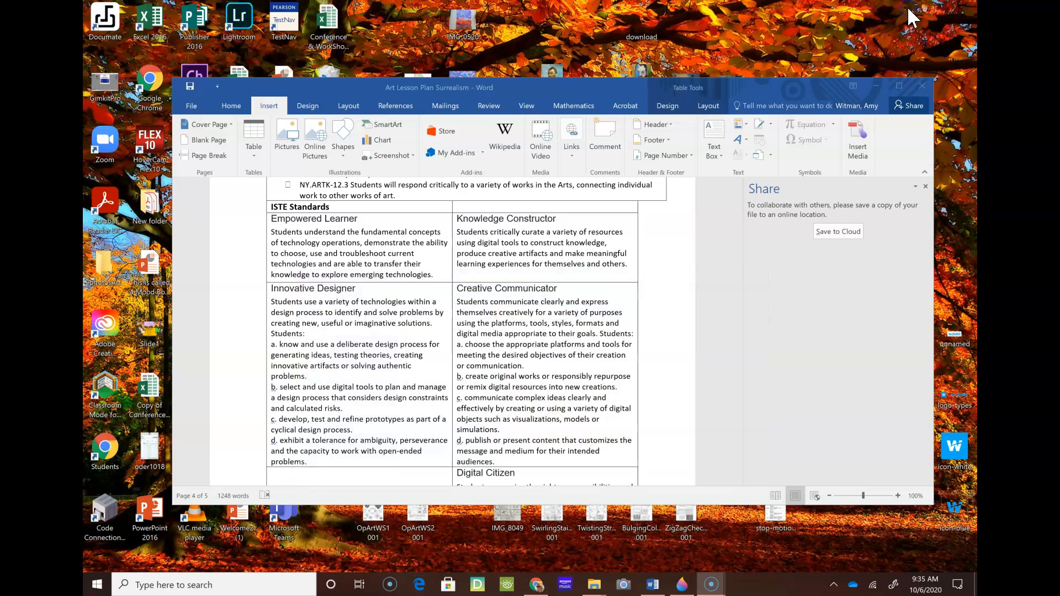
pyautogui.click(879, 85)
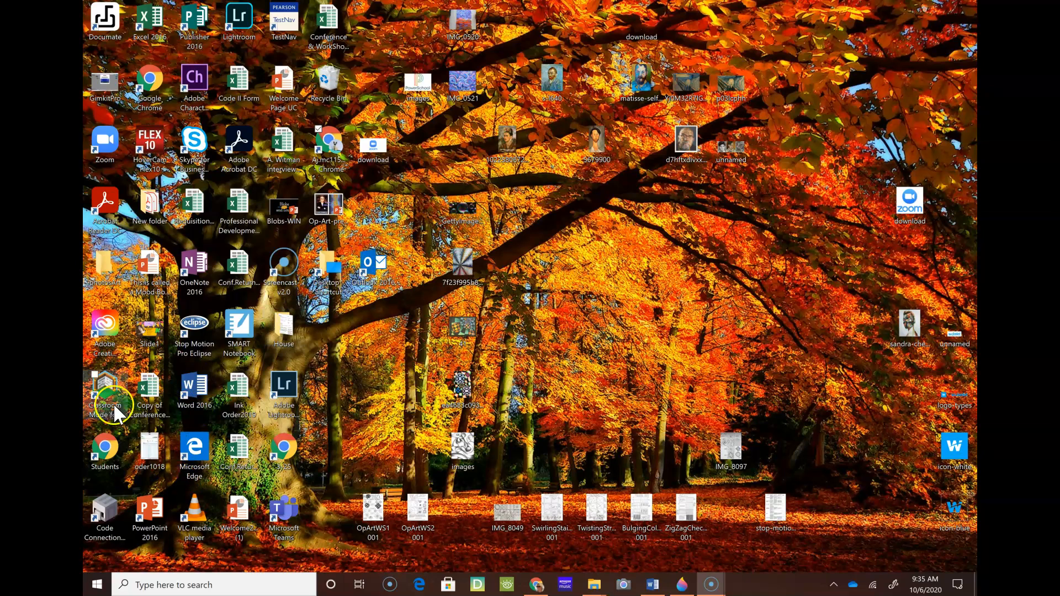
# Open Paint 3D from the list of installed apps and start a new blank project
pyautogui.click(102, 589)
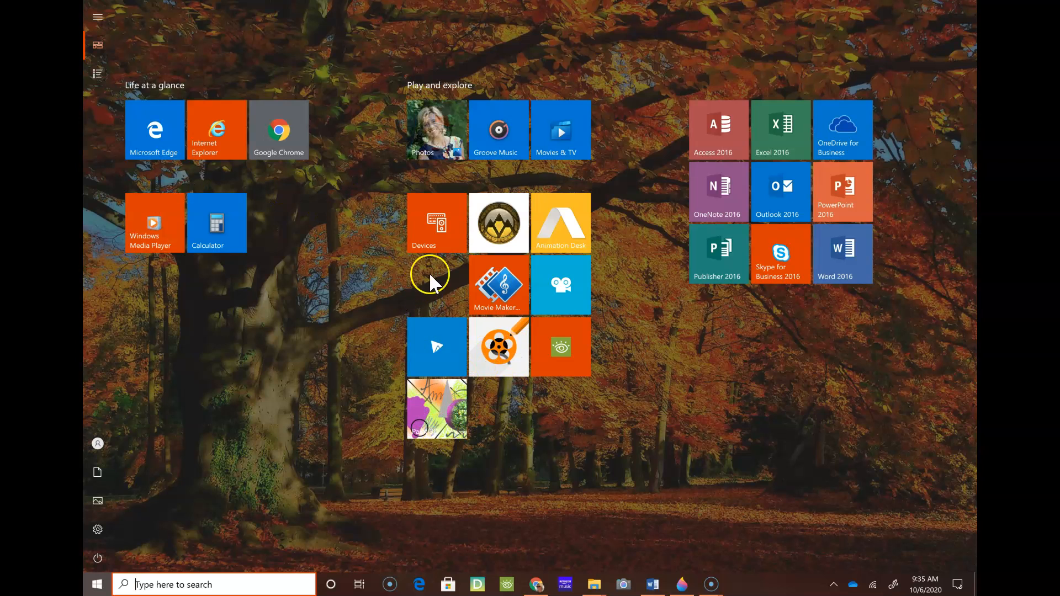
pyautogui.click(96, 80)
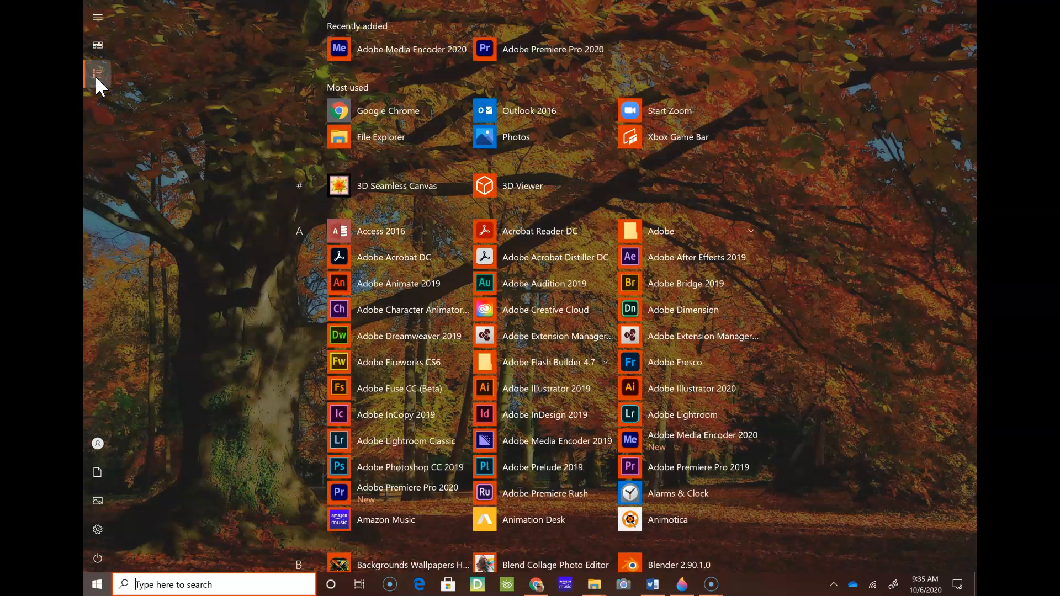
pyautogui.scroll(-20, 430, 234)
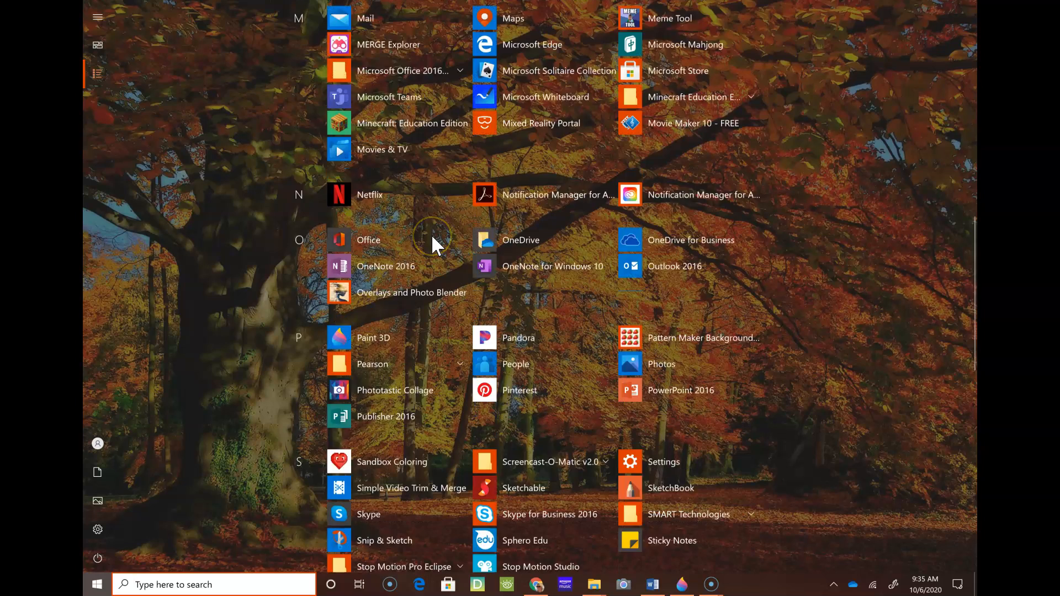
pyautogui.click(344, 270)
pyautogui.click(490, 247)
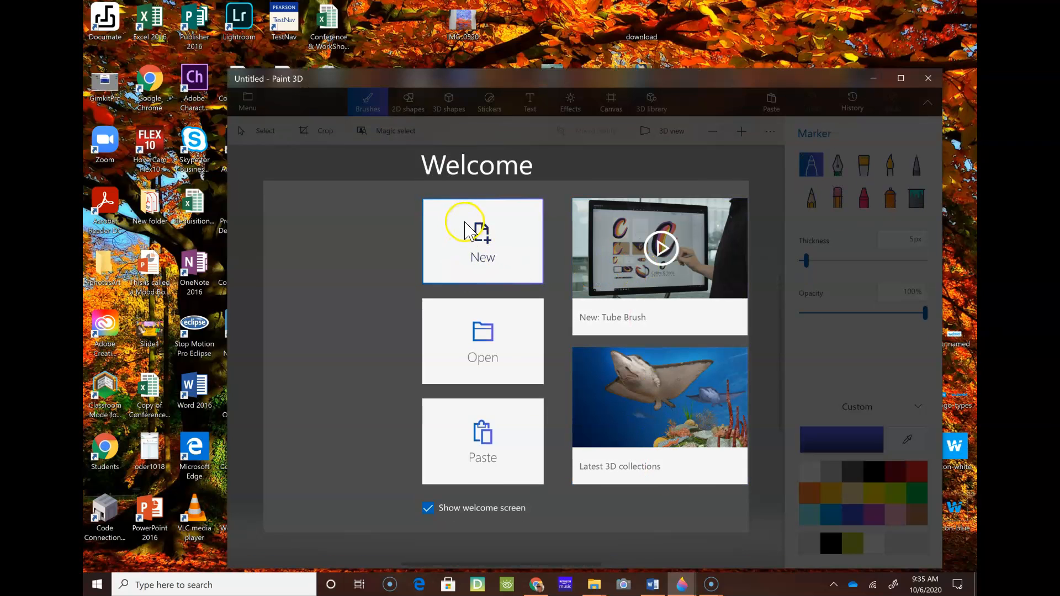
pyautogui.click(484, 232)
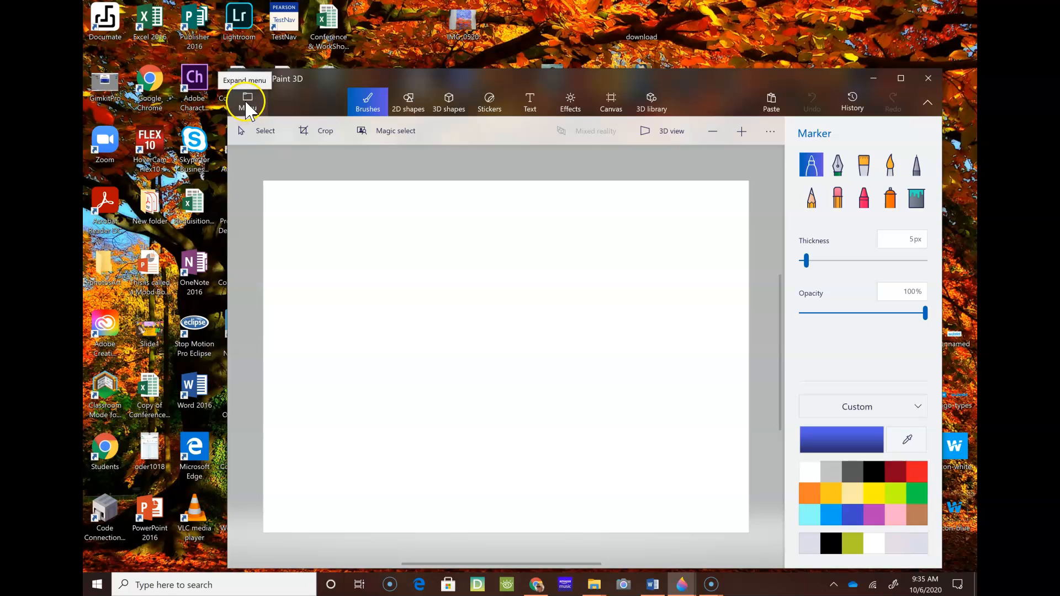
# Insert the dining-etiquettes-thailand image from the Downloads folder onto the blank canvas
pyautogui.click(255, 107)
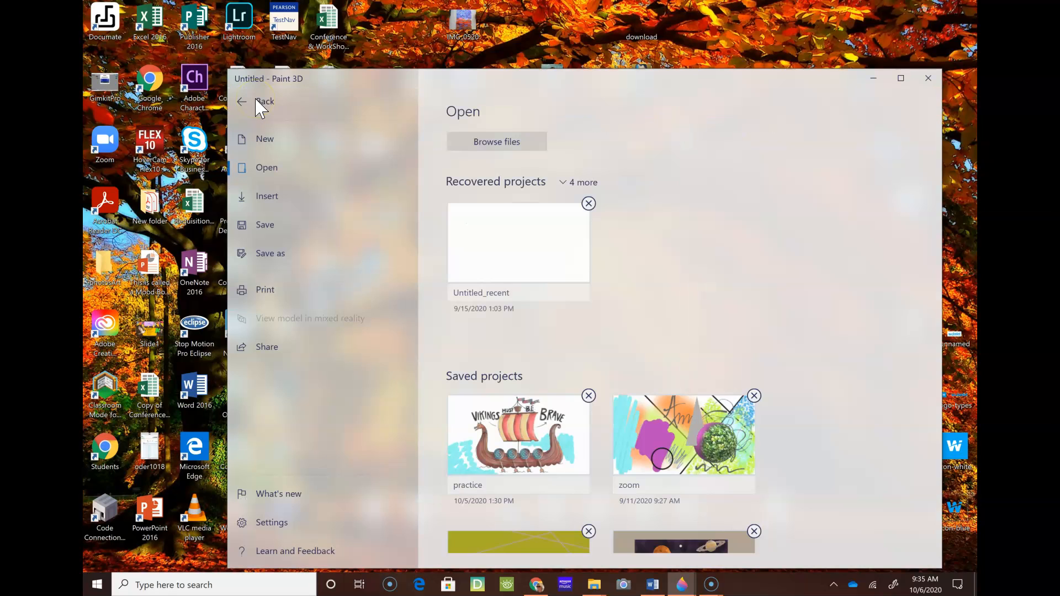
pyautogui.click(268, 203)
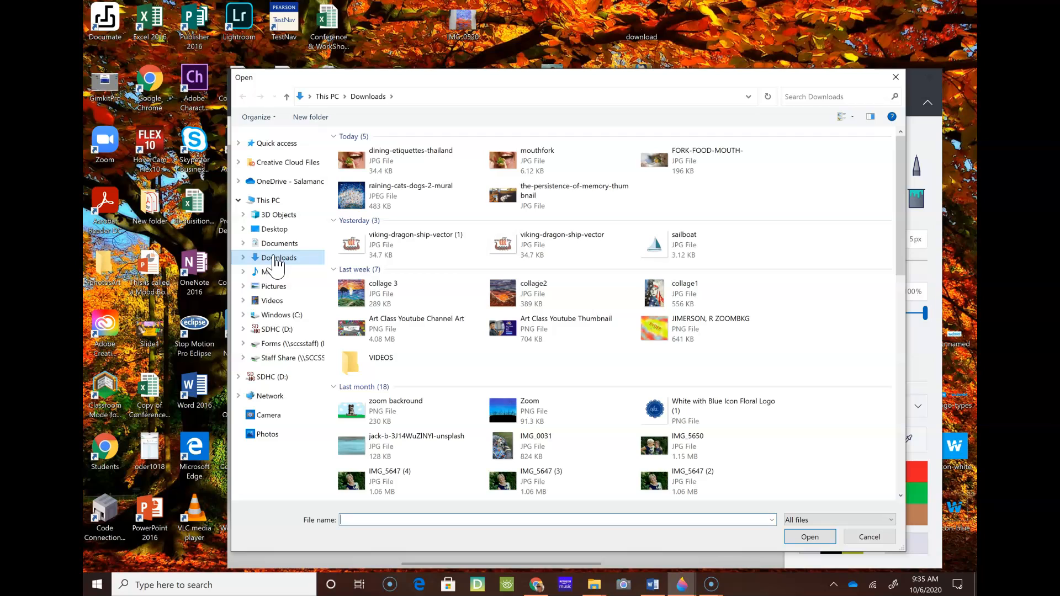
pyautogui.click(375, 164)
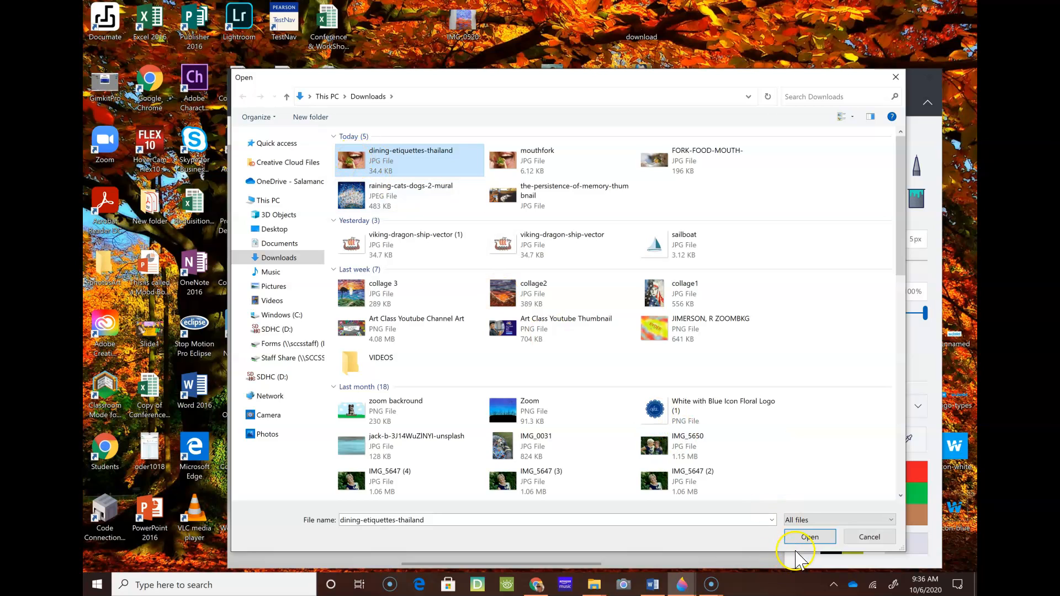
pyautogui.click(810, 537)
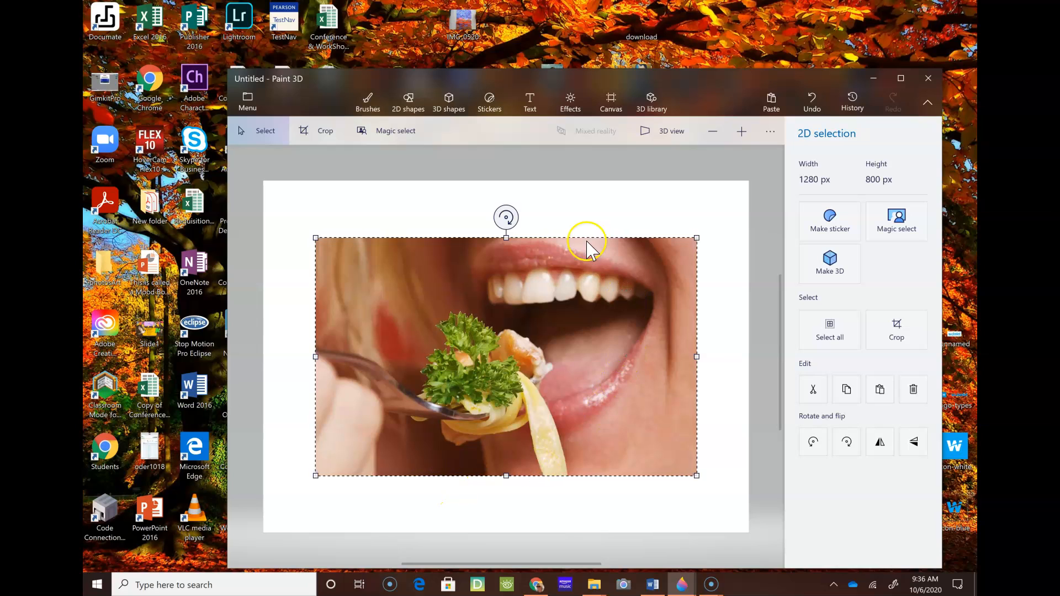
# Enlarge the inserted photo to about 2268 × 1190 px and position it to cover most of the canvas
pyautogui.moveTo(696, 238); pyautogui.dragTo(758, 180)
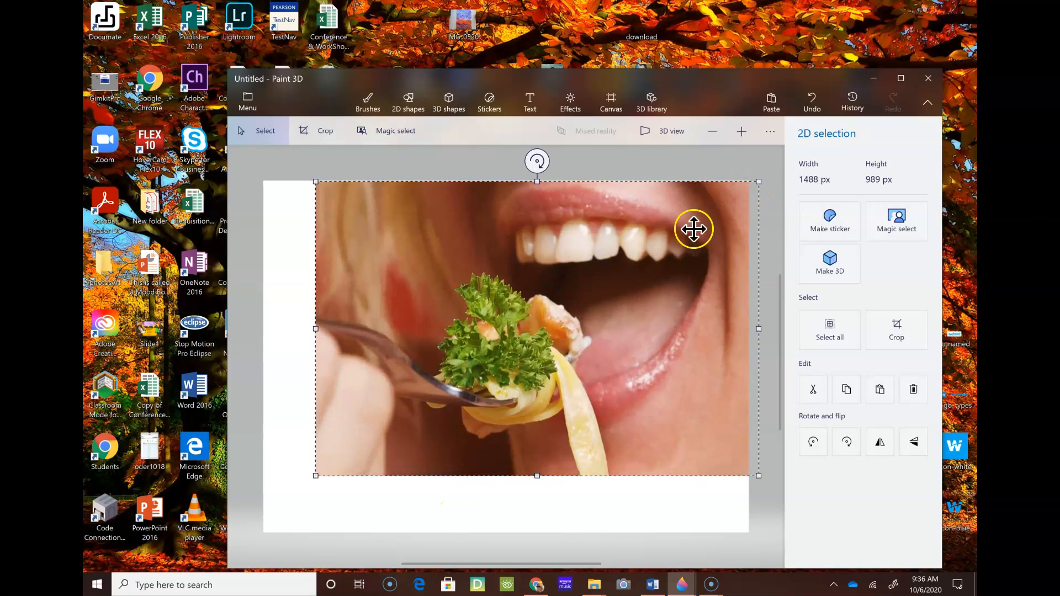
pyautogui.moveTo(316, 474); pyautogui.dragTo(84, 536)
pyautogui.moveTo(608, 296); pyautogui.dragTo(688, 270)
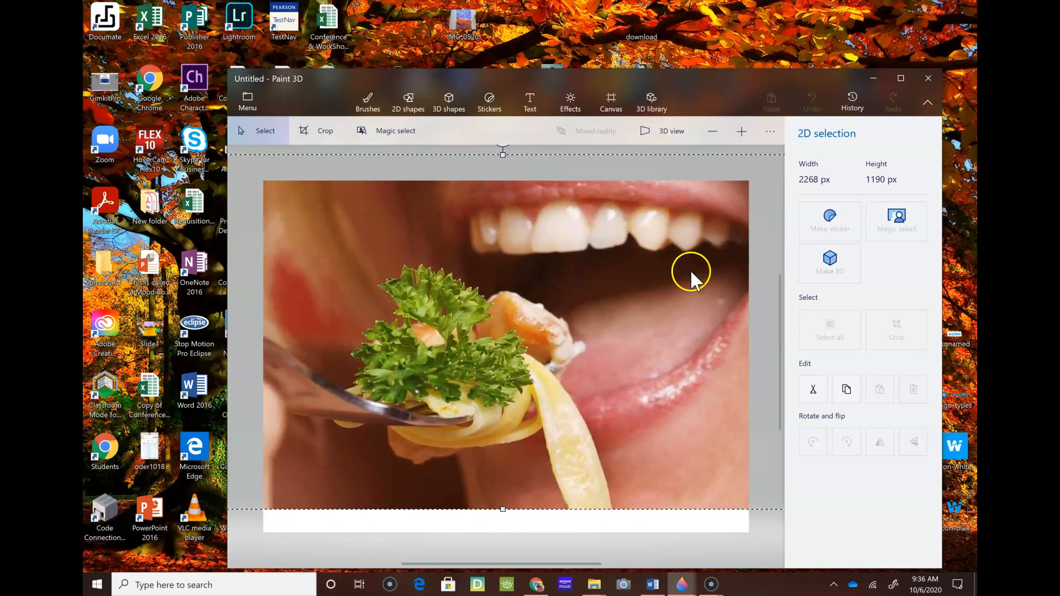
pyautogui.click(504, 516)
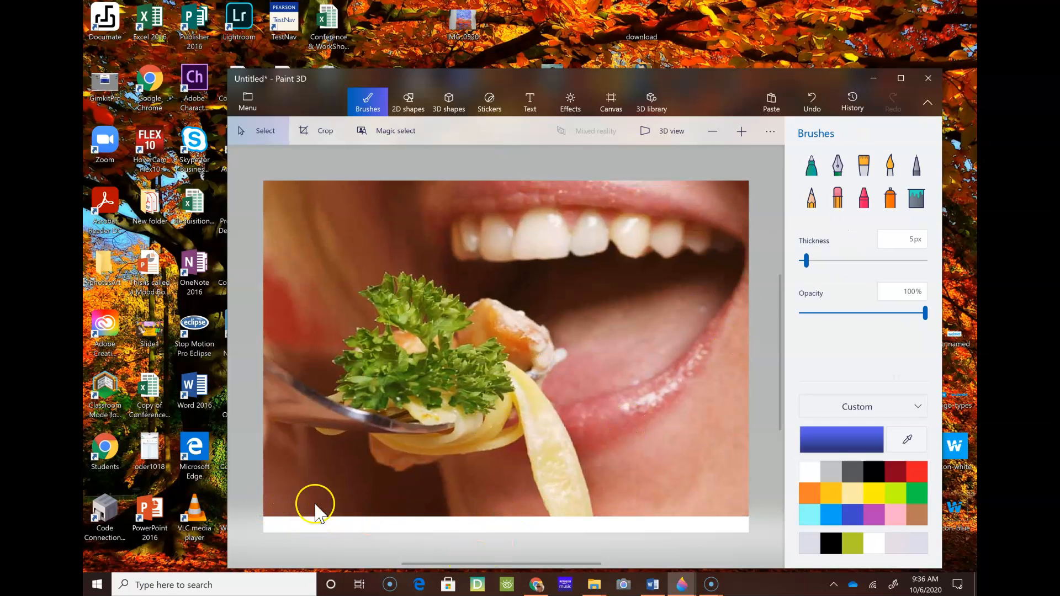
pyautogui.moveTo(726, 231); pyautogui.dragTo(706, 238)
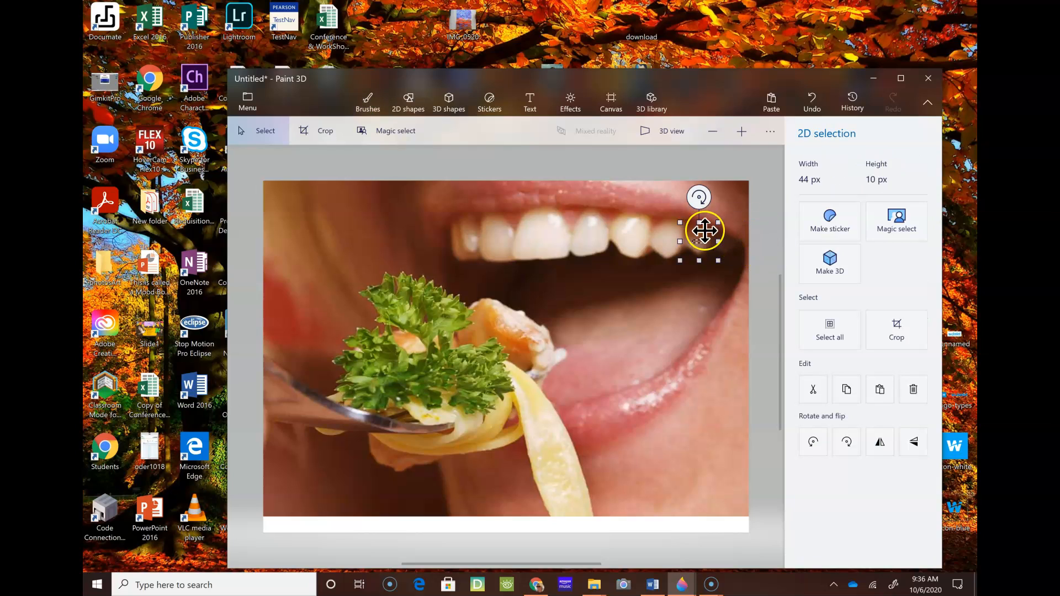
pyautogui.press('Escape')
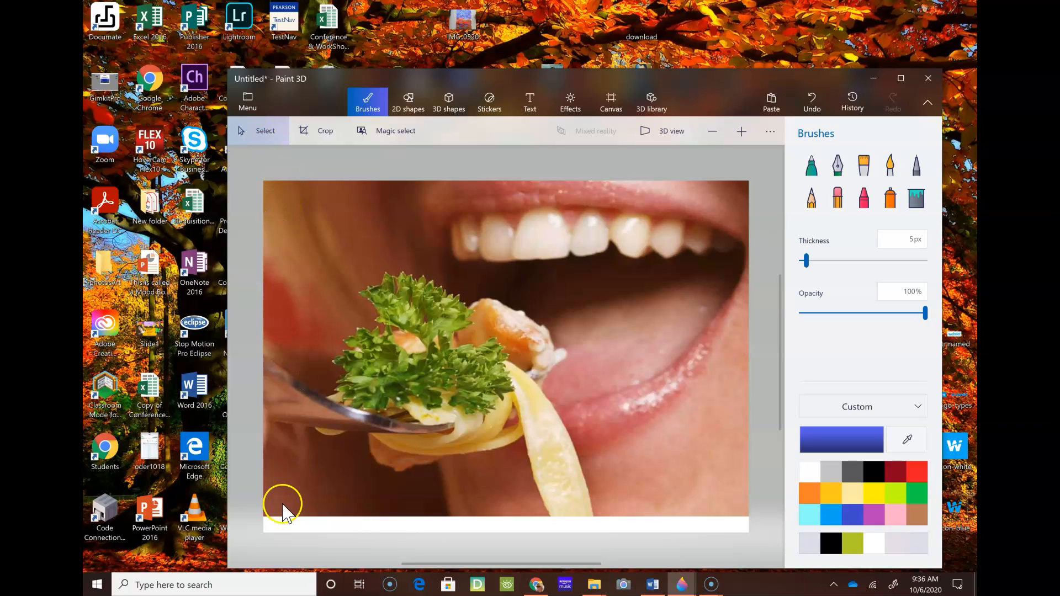
pyautogui.moveTo(272, 509); pyautogui.dragTo(271, 527)
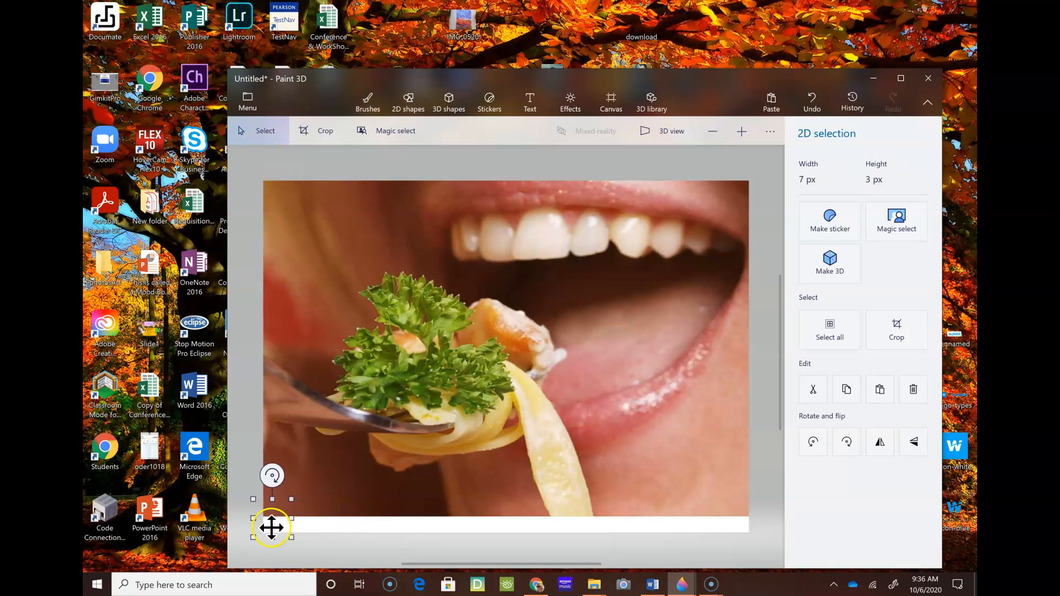
pyautogui.rightClick(272, 538)
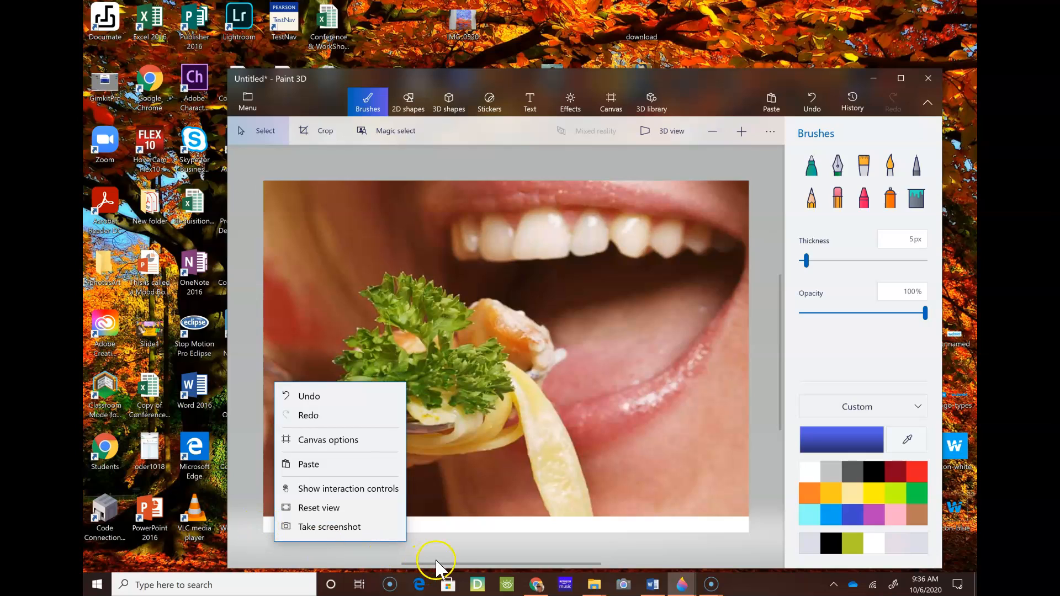
pyautogui.click(428, 540)
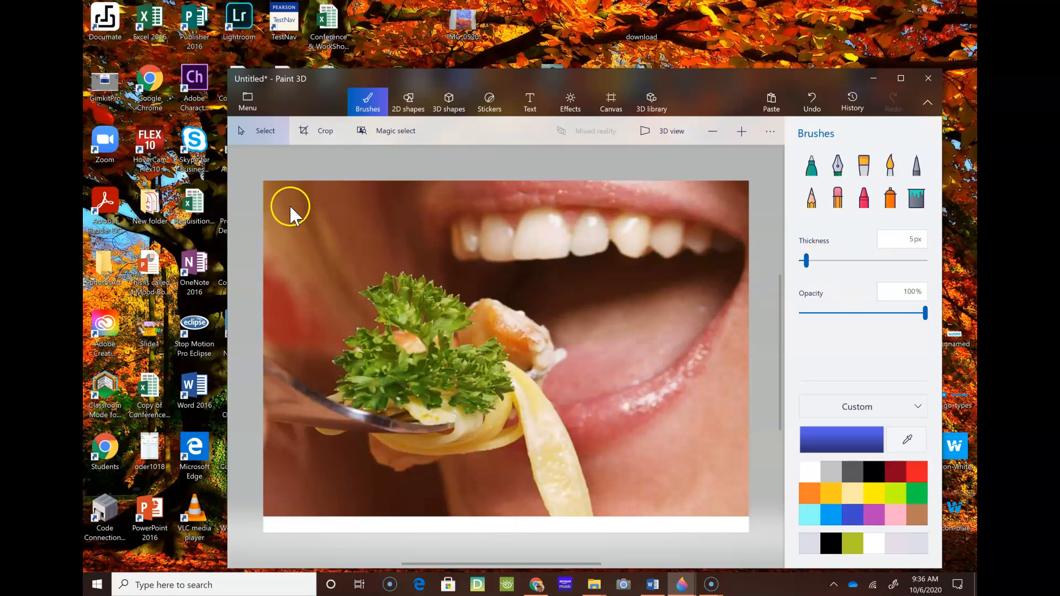
# Save the artwork as a Paint 3D project named "Surrealism"
pyautogui.click(249, 98)
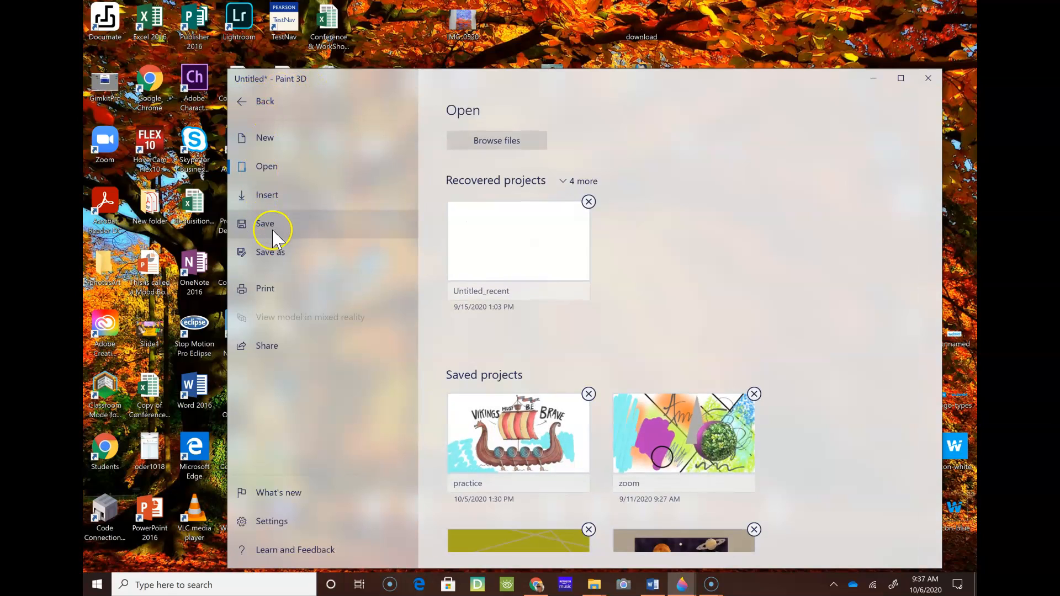
pyautogui.click(278, 262)
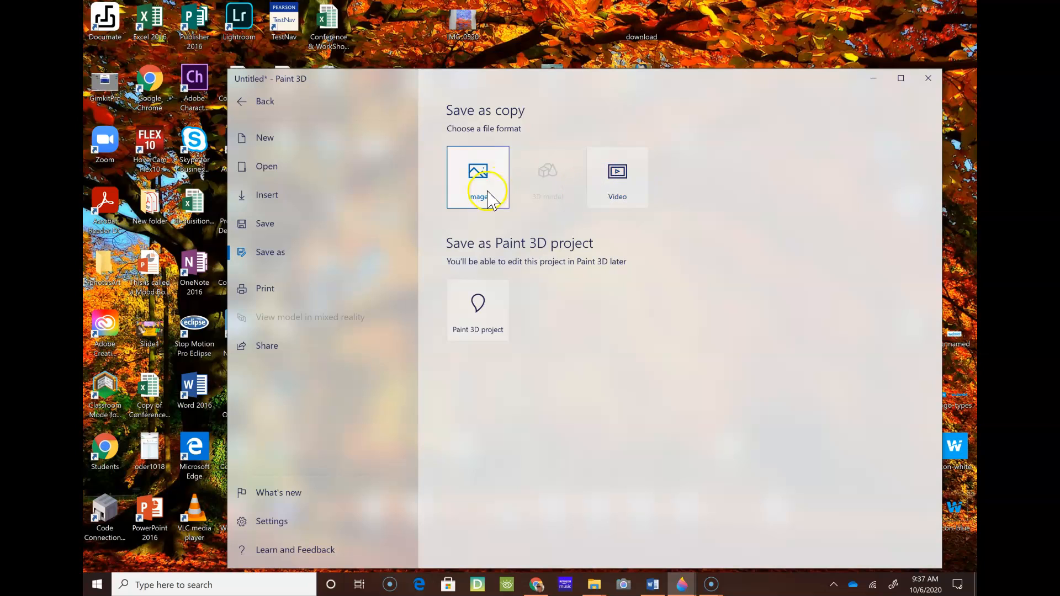
pyautogui.click(478, 325)
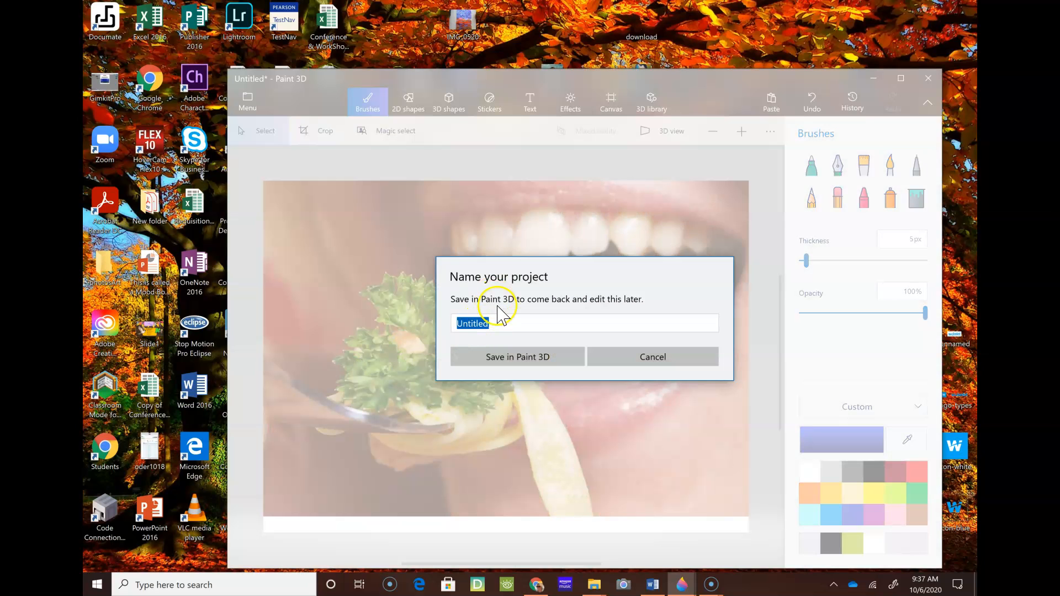
pyautogui.write('Surrealism')
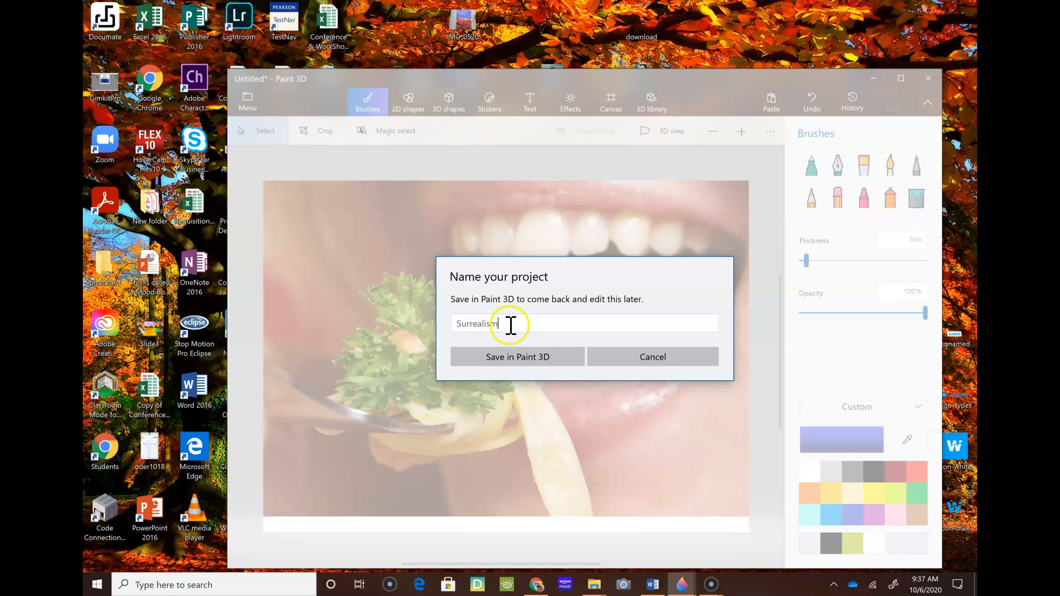
pyautogui.click(540, 358)
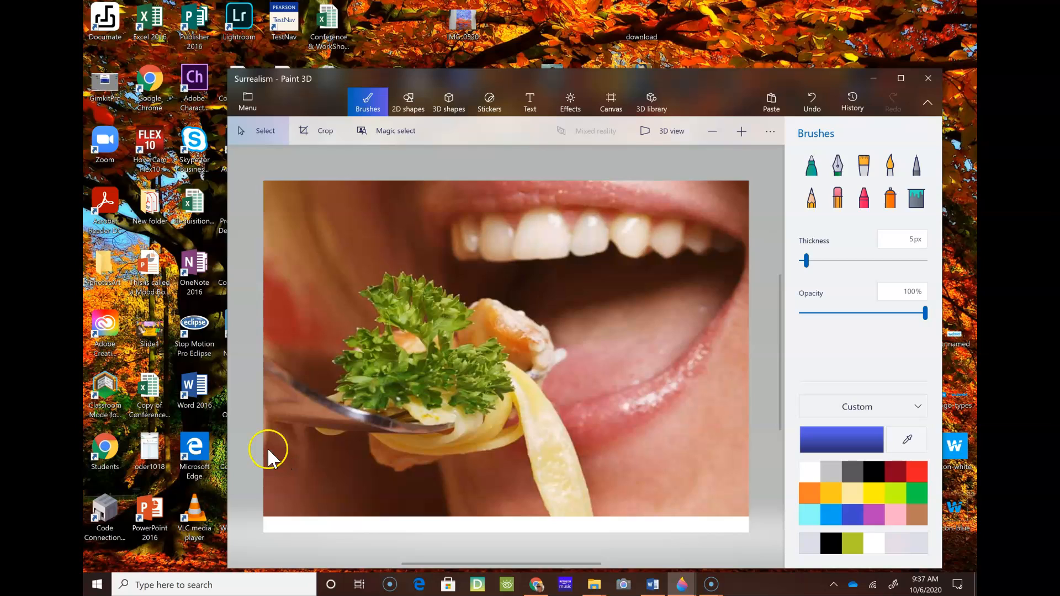
# Draw a closed light gray soft-edge 3D doodle around the parsley on the fork
pyautogui.click(409, 102)
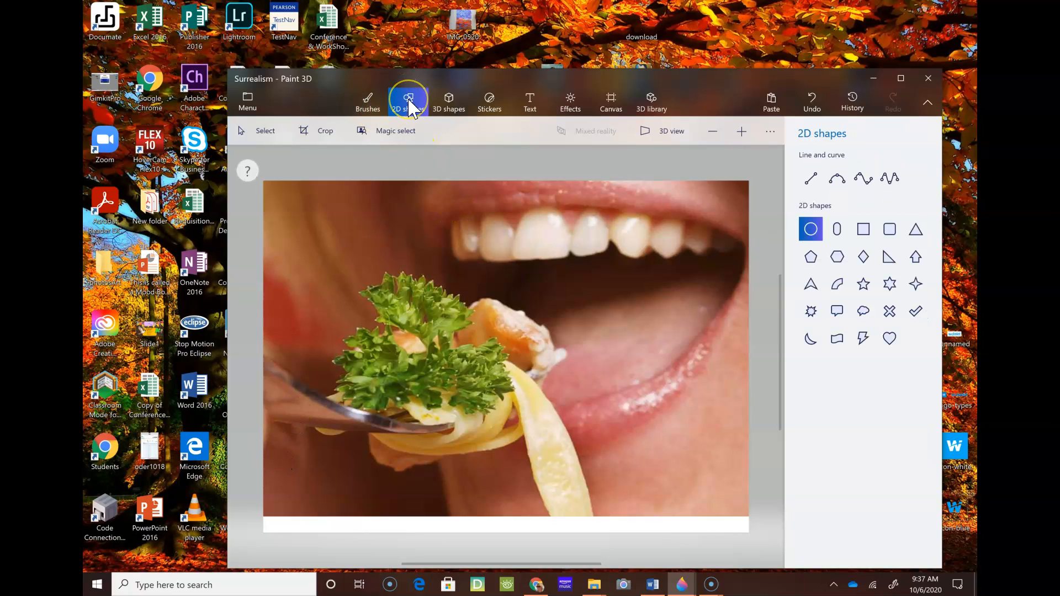
pyautogui.click(445, 105)
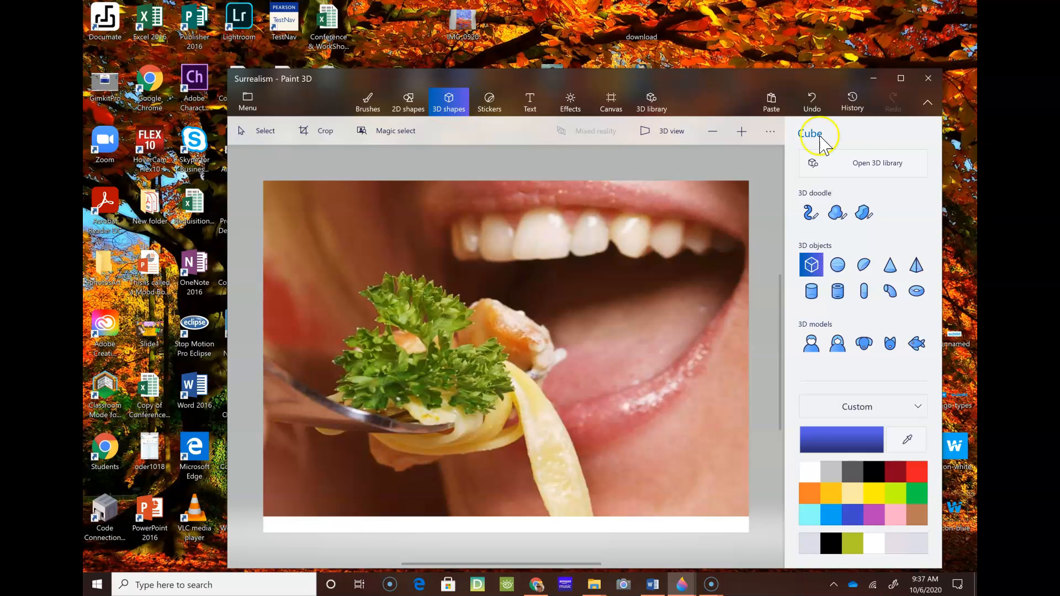
pyautogui.click(839, 214)
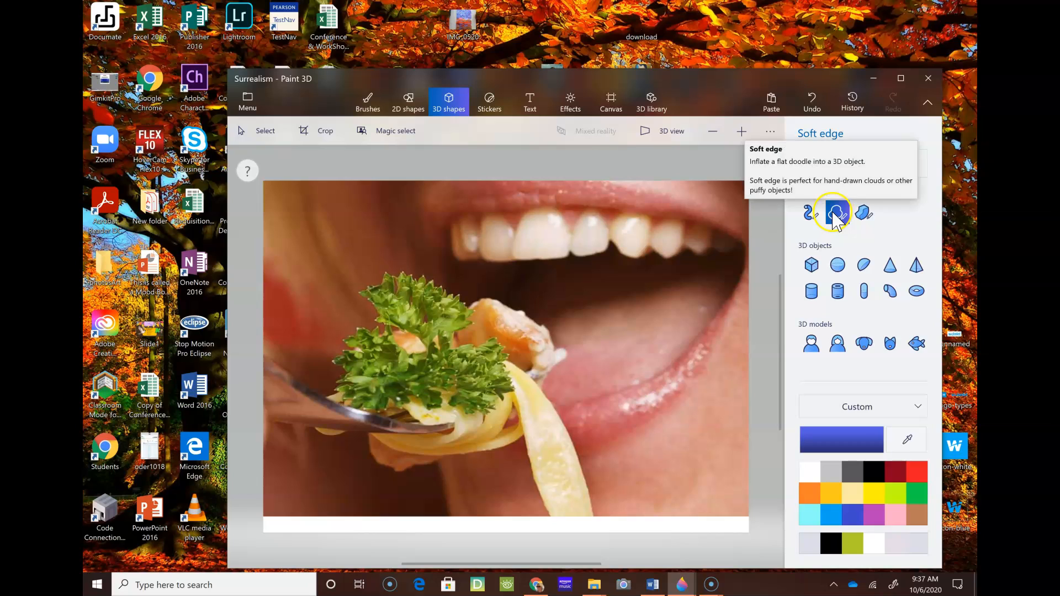
pyautogui.click(831, 472)
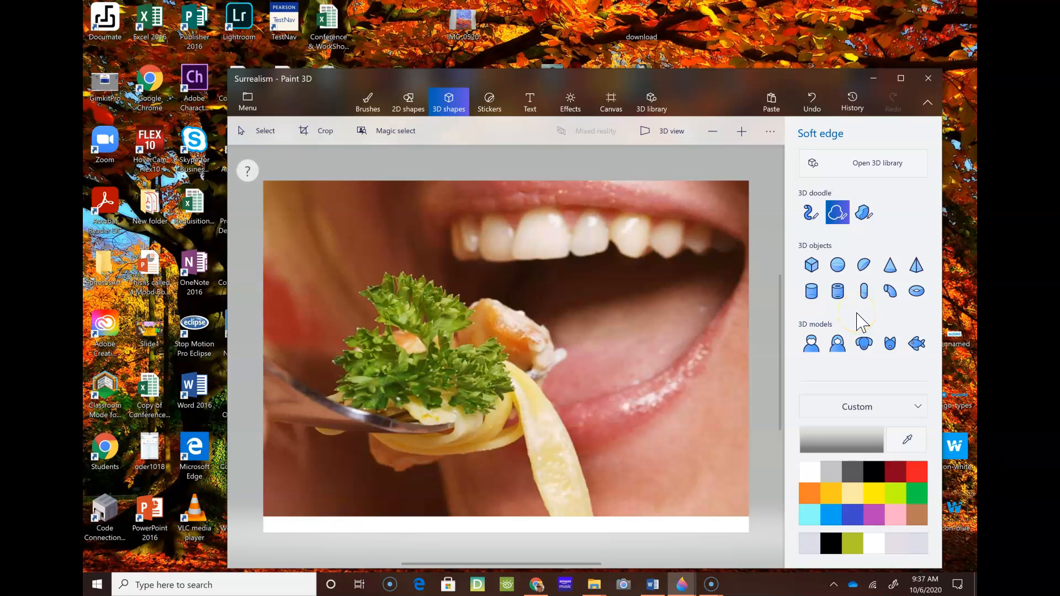
pyautogui.moveTo(420, 301); pyautogui.dragTo(421, 300)
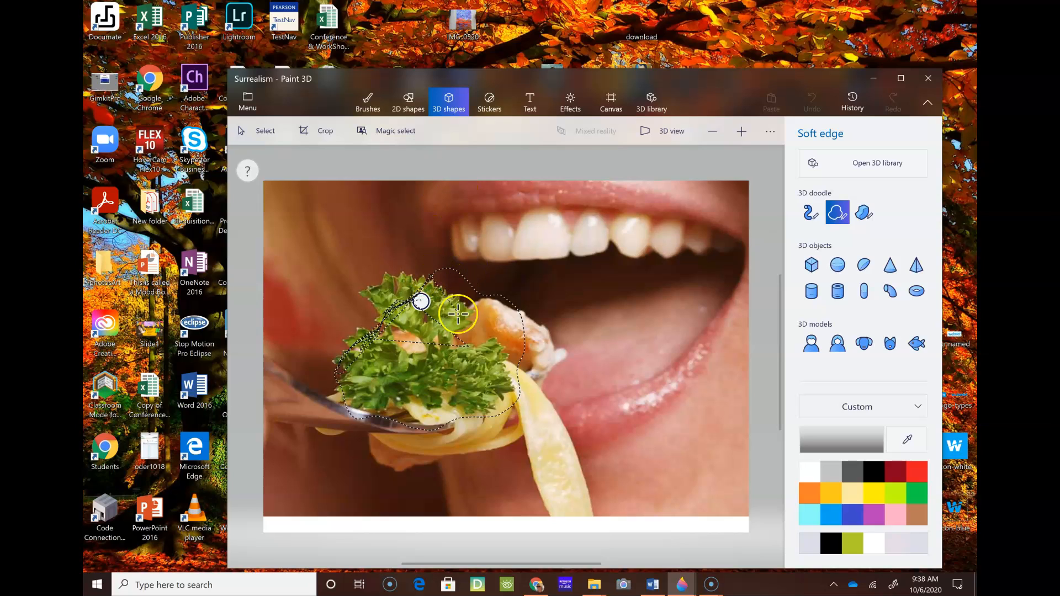
pyautogui.click(429, 310)
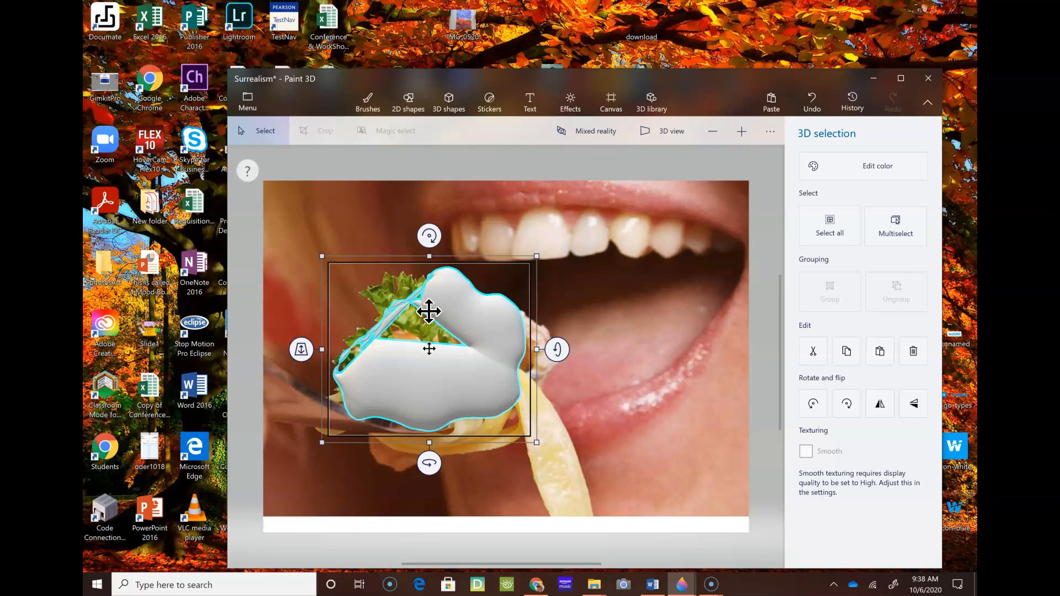
# Apply light gray to the selected 3D doodle over the parsley
pyautogui.click(430, 318)
pyautogui.click(872, 178)
pyautogui.click(679, 255)
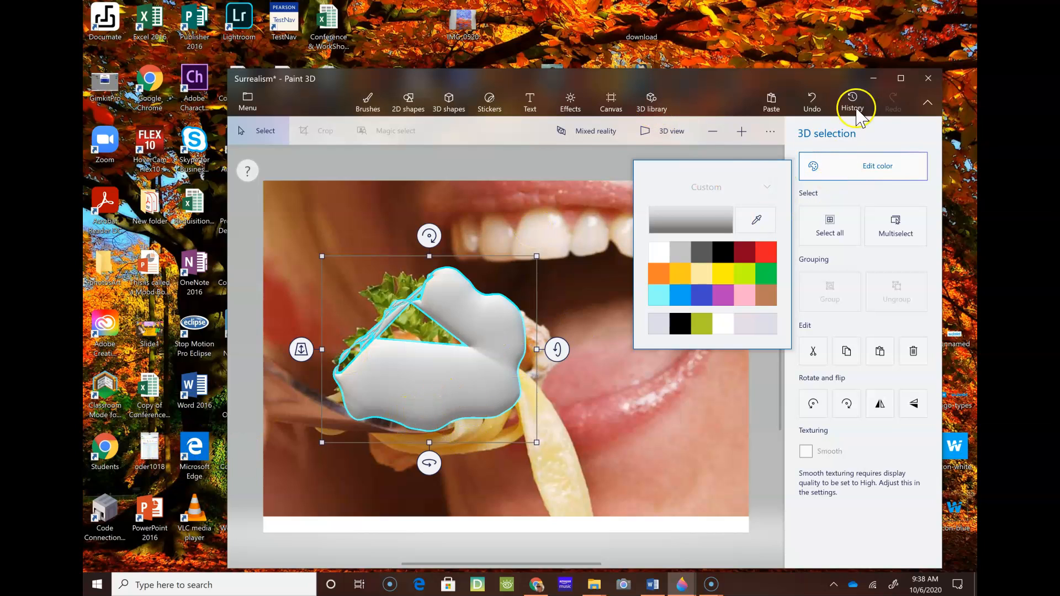
pyautogui.click(881, 134)
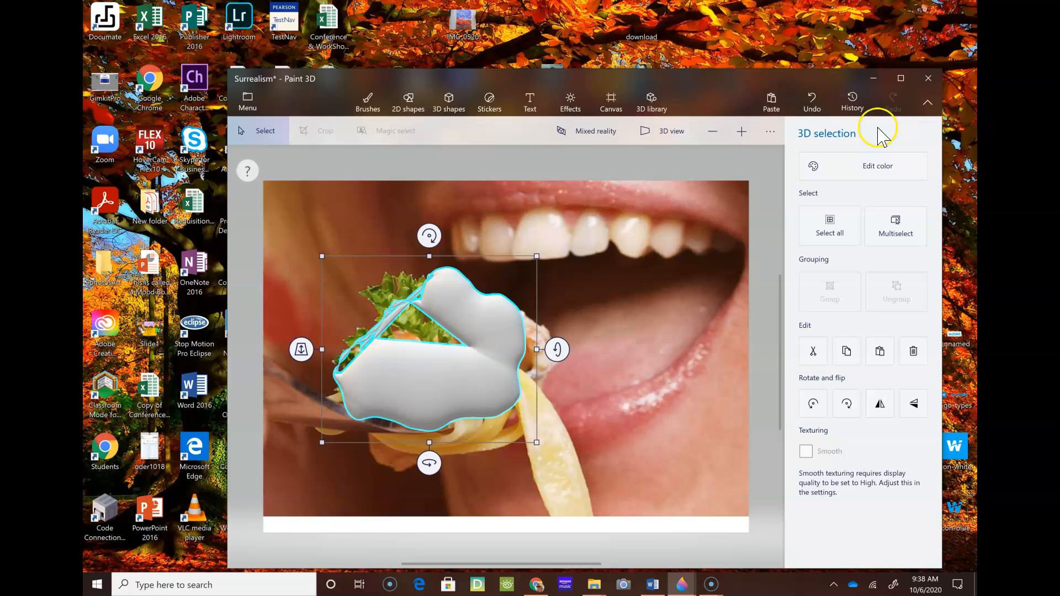
pyautogui.click(488, 106)
pyautogui.click(883, 246)
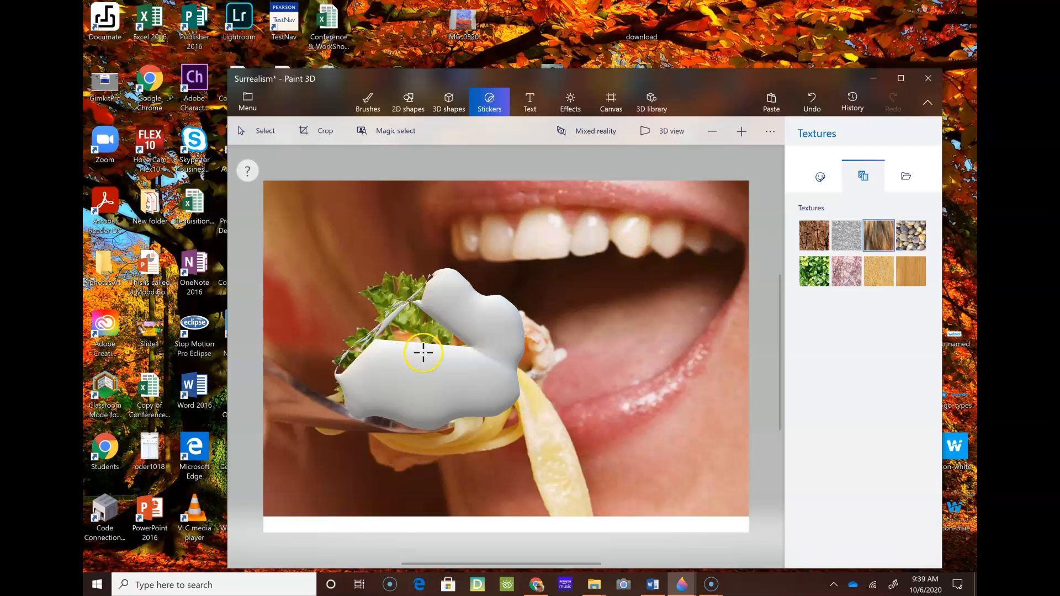
pyautogui.click(898, 245)
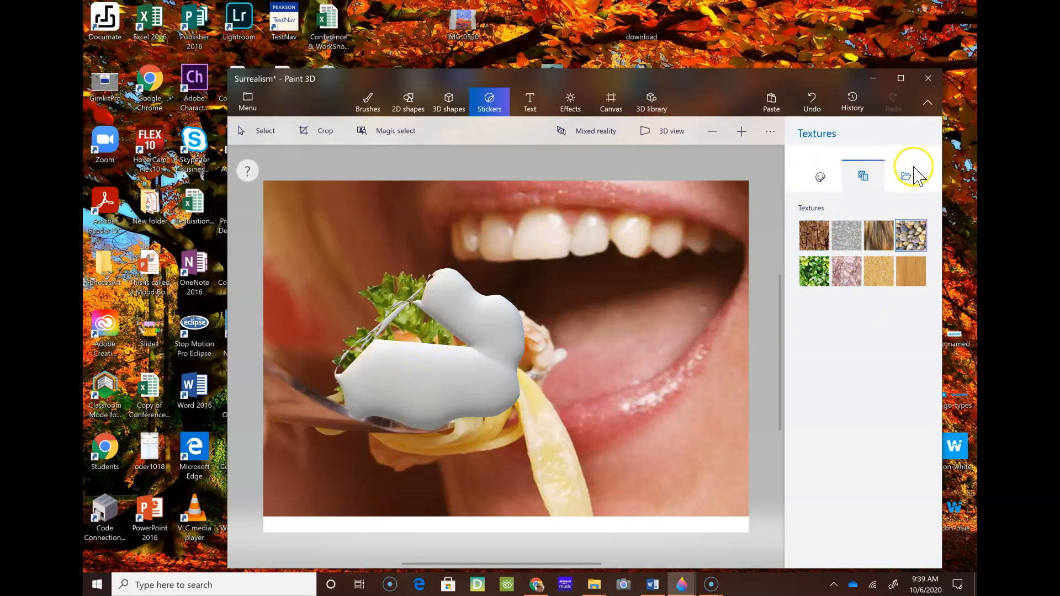
pyautogui.click(820, 178)
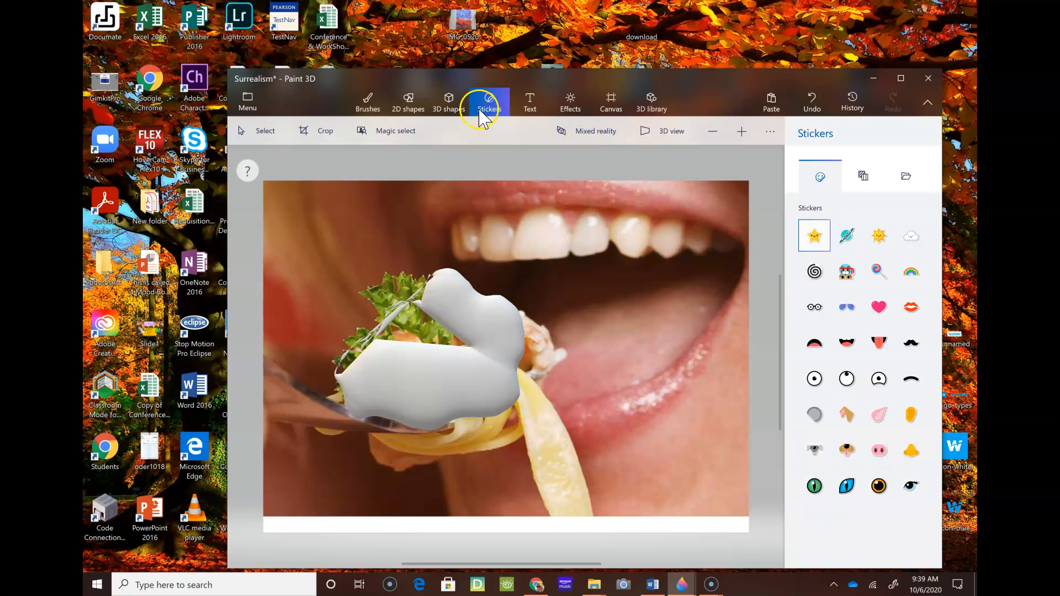
# Draw a multipoint star 2D shape over the lower lip and chin, near the photo's right edge
pyautogui.click(413, 105)
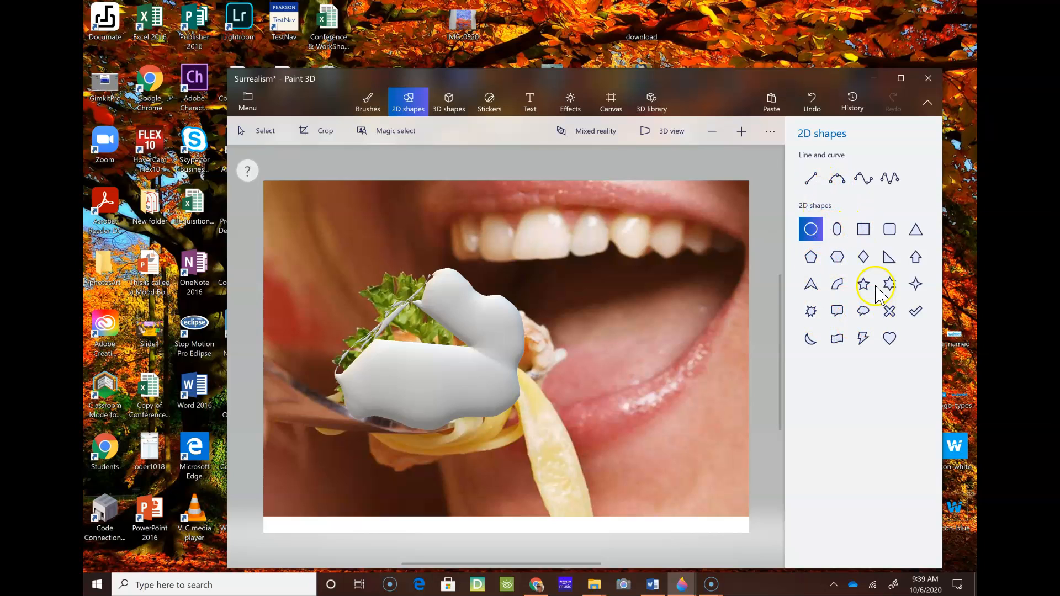
pyautogui.click(811, 310)
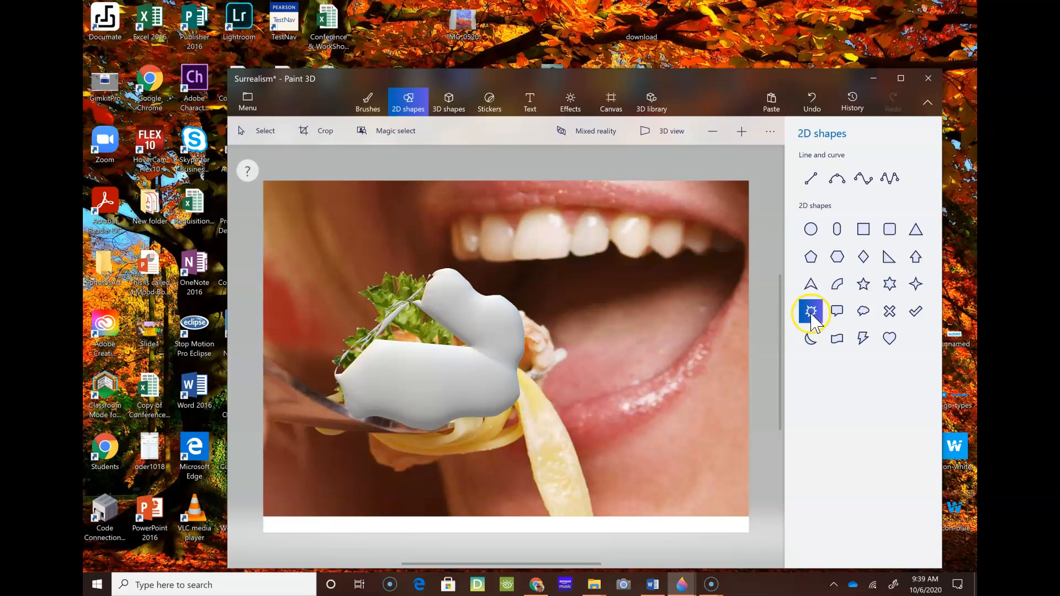
pyautogui.moveTo(631, 323); pyautogui.dragTo(744, 446)
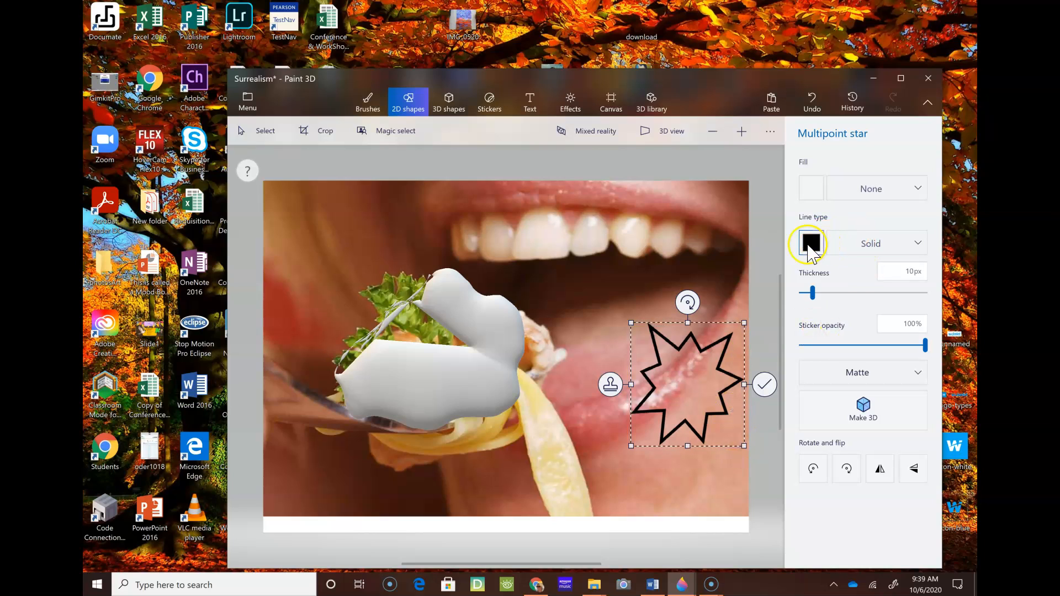
# Set both the outline and the fill of the multipoint star to red
pyautogui.click(812, 243)
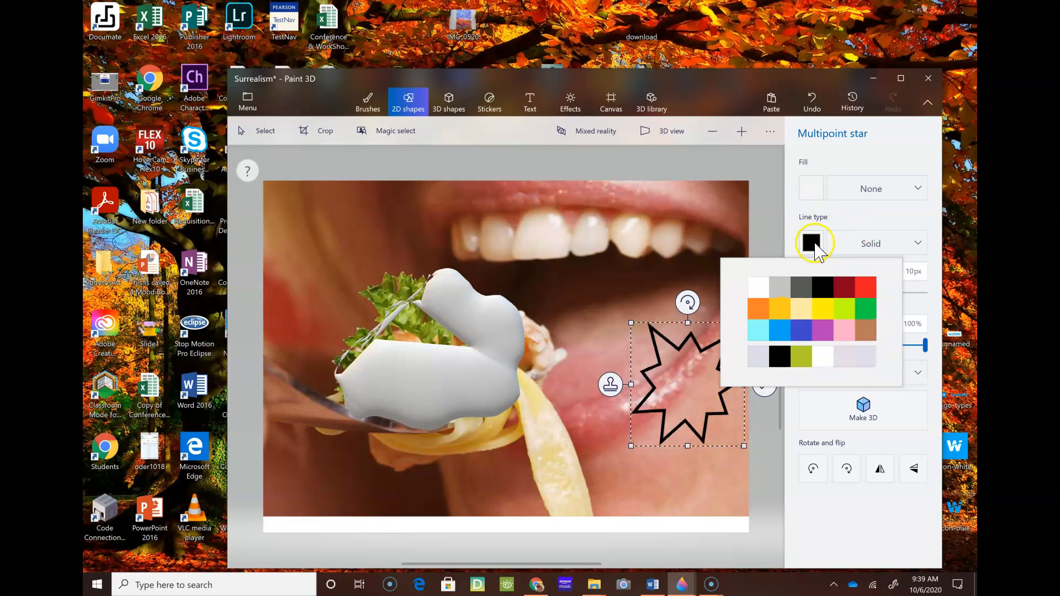
pyautogui.click(865, 288)
pyautogui.click(816, 190)
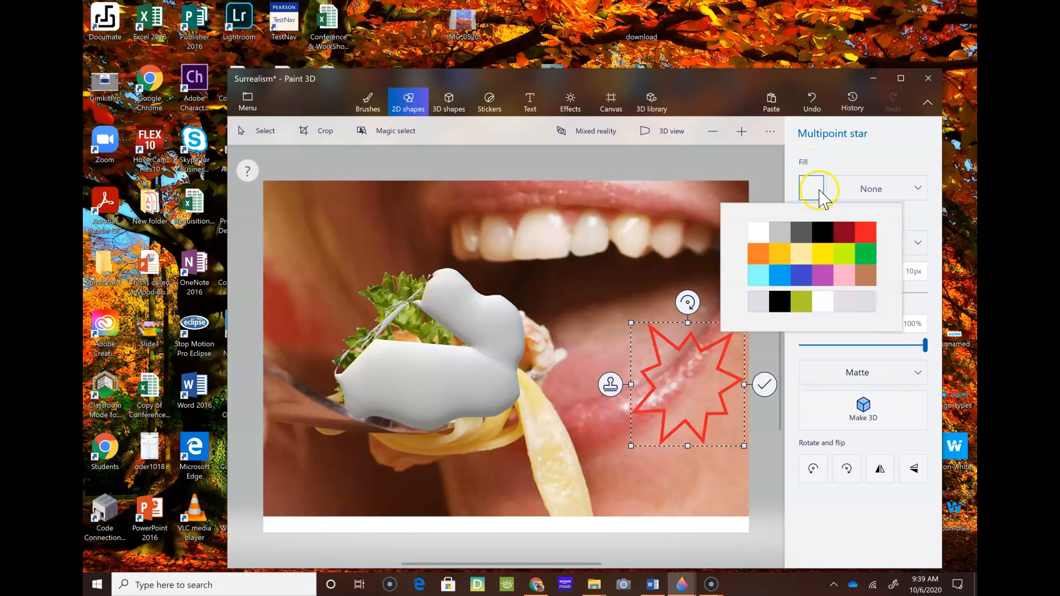
pyautogui.click(864, 232)
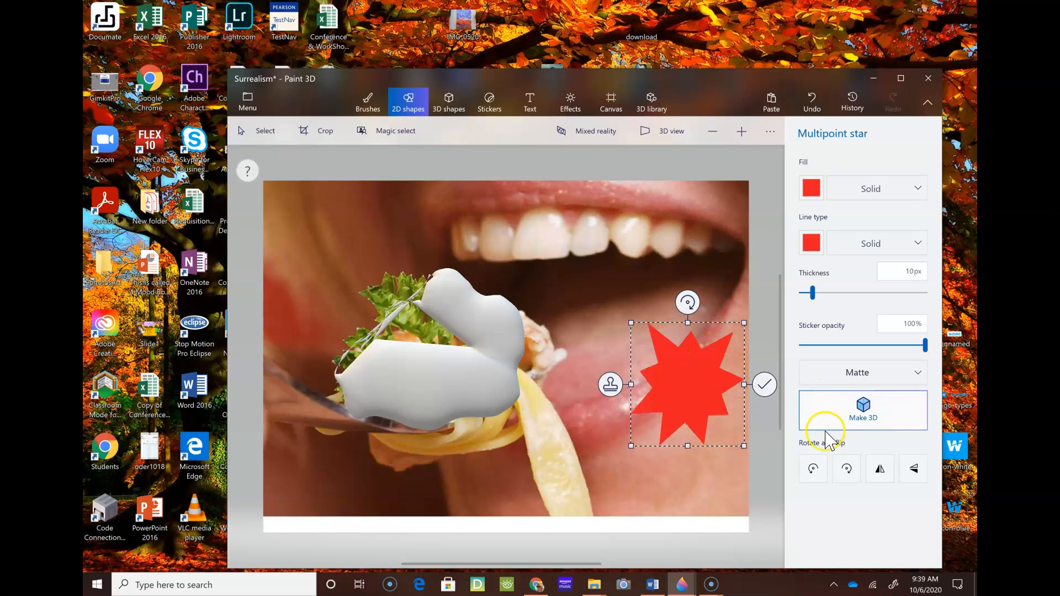
# Convert the red star to a 3D object and place it in the open mouth, tilted edge-on about its horizontal axis
pyautogui.click(871, 411)
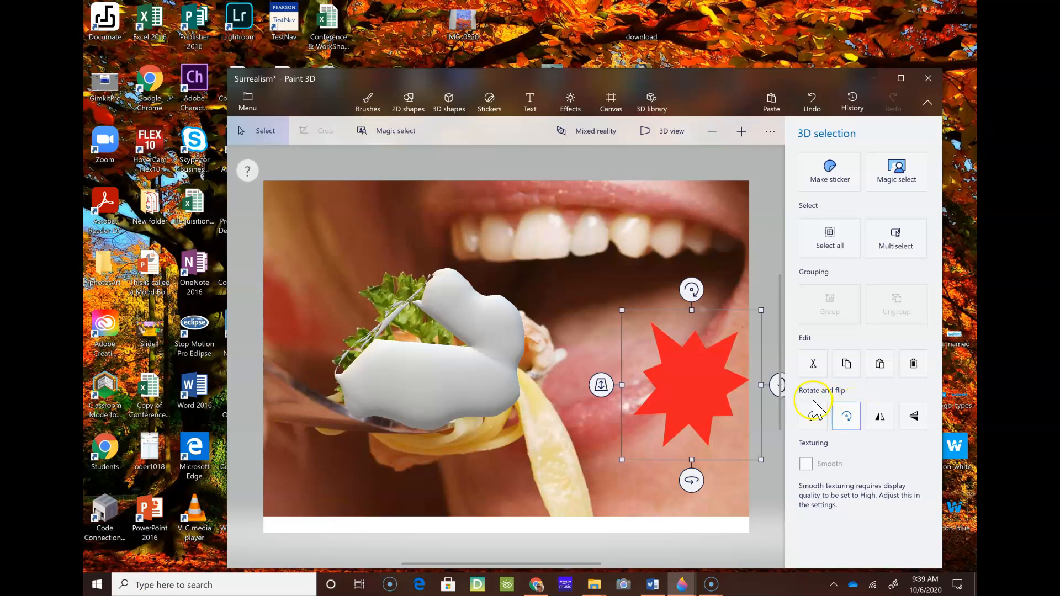
pyautogui.moveTo(669, 372); pyautogui.dragTo(585, 339)
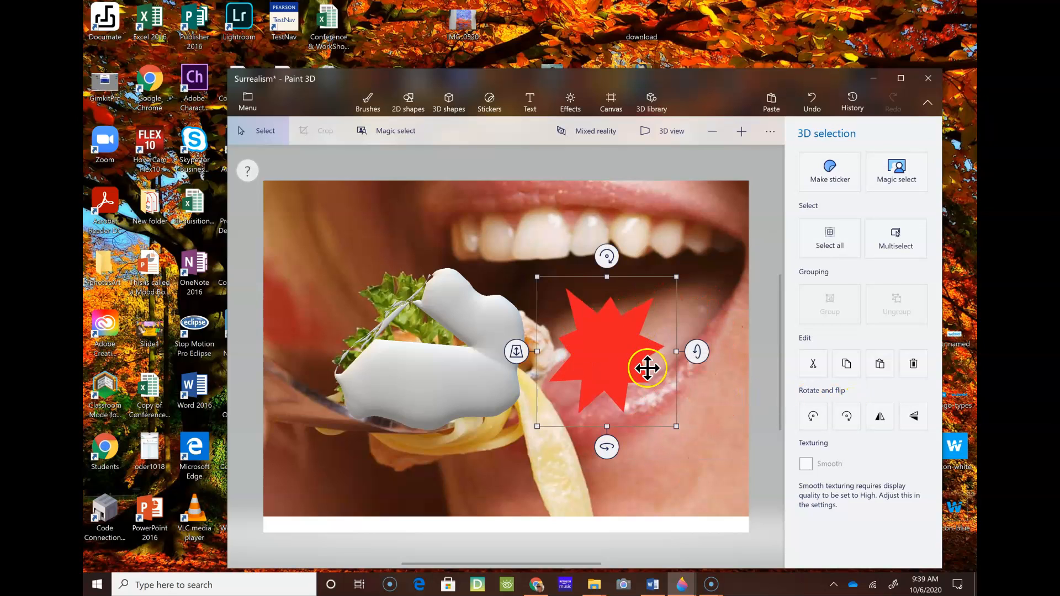
pyautogui.moveTo(696, 350); pyautogui.dragTo(690, 397)
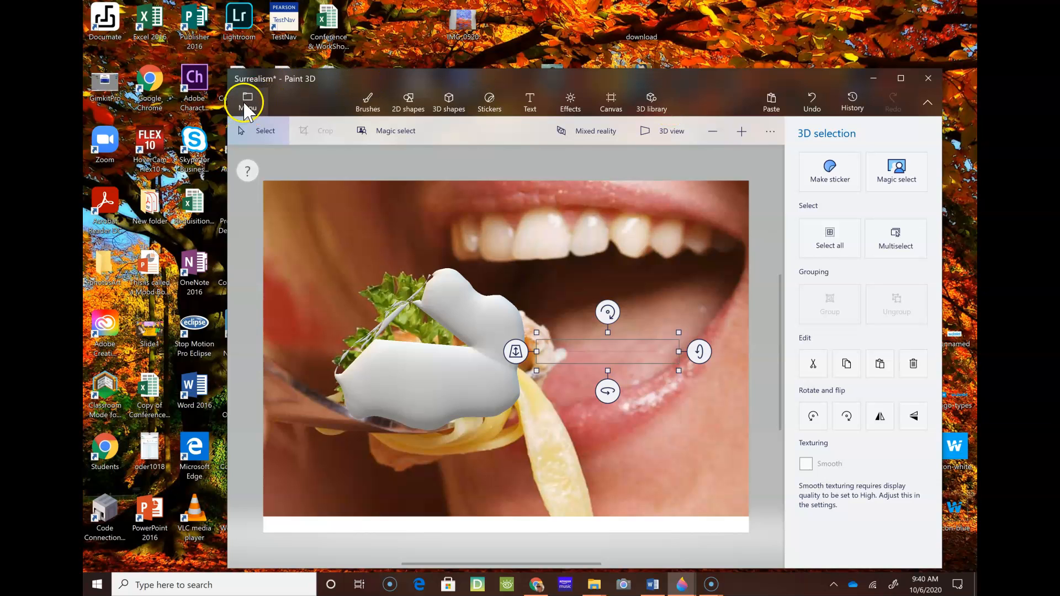
pyautogui.click(97, 584)
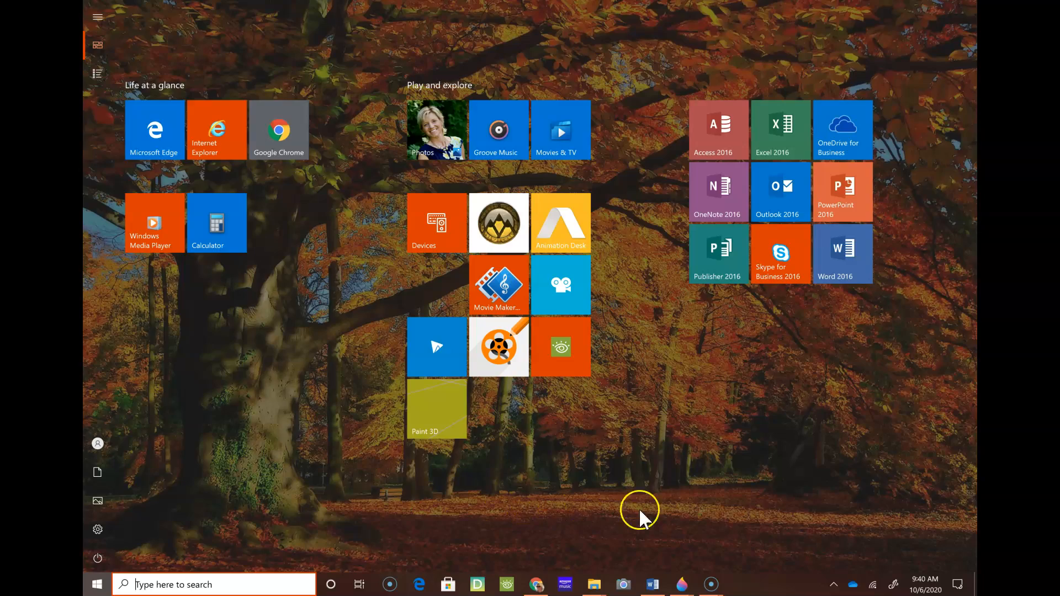
pyautogui.moveTo(710, 586)
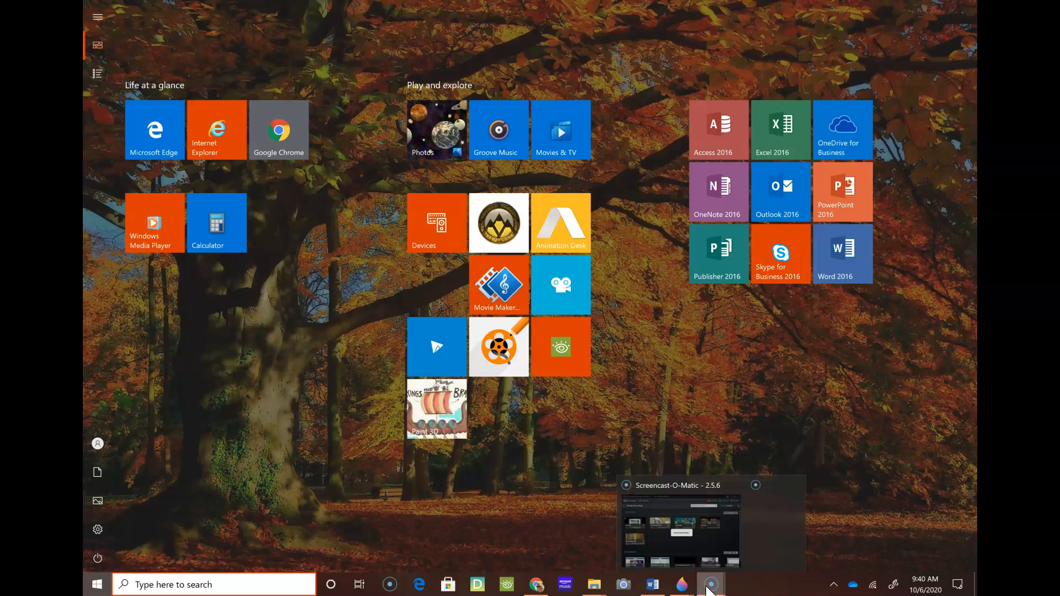
pyautogui.moveTo(684, 535)
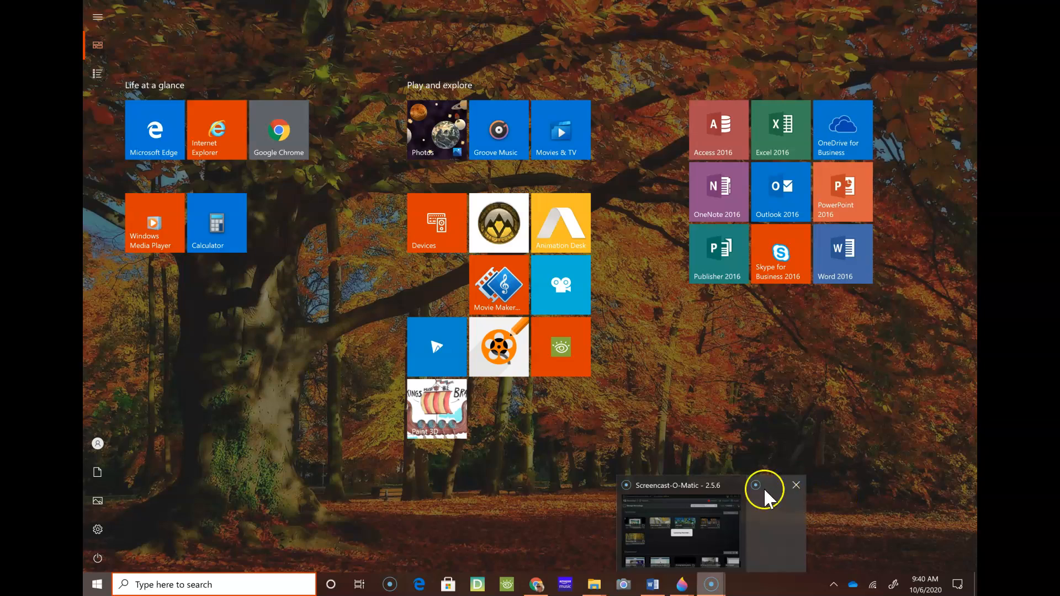
pyautogui.moveTo(726, 493)
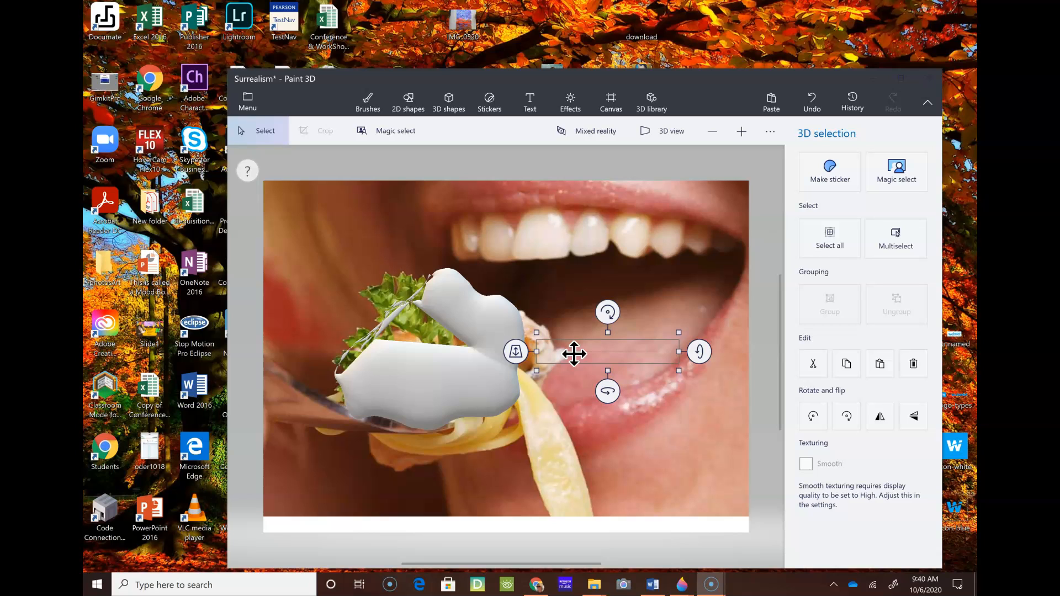
pyautogui.scroll(1, 580, 353)
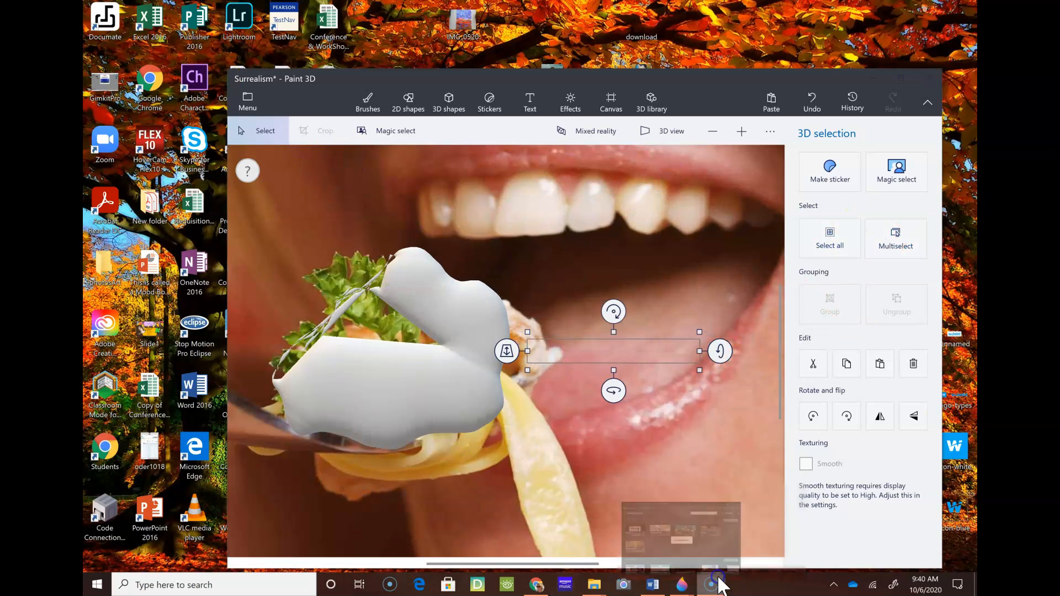
pyautogui.moveTo(712, 584)
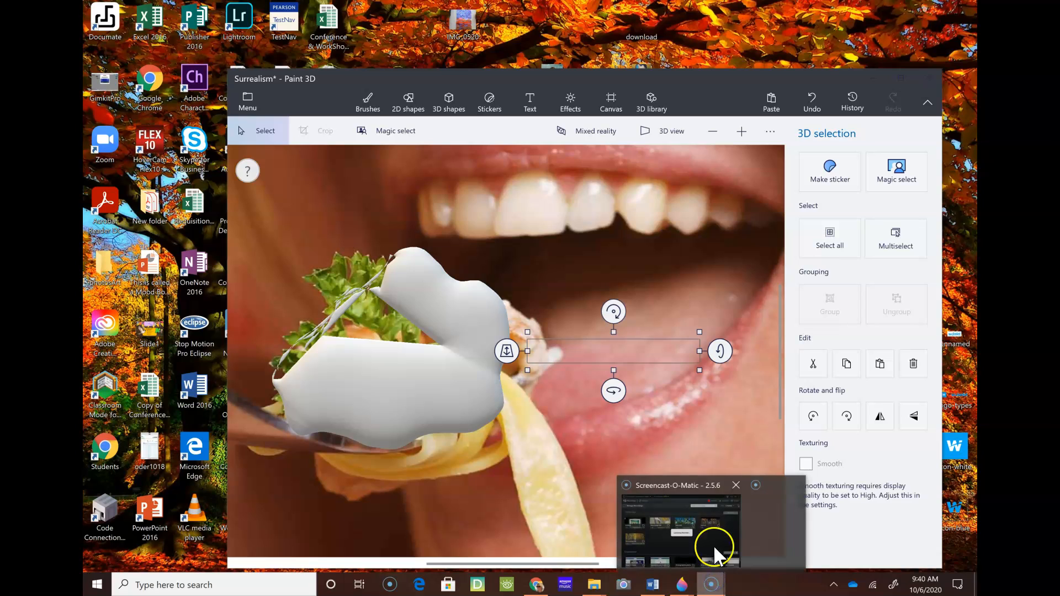
pyautogui.click(690, 490)
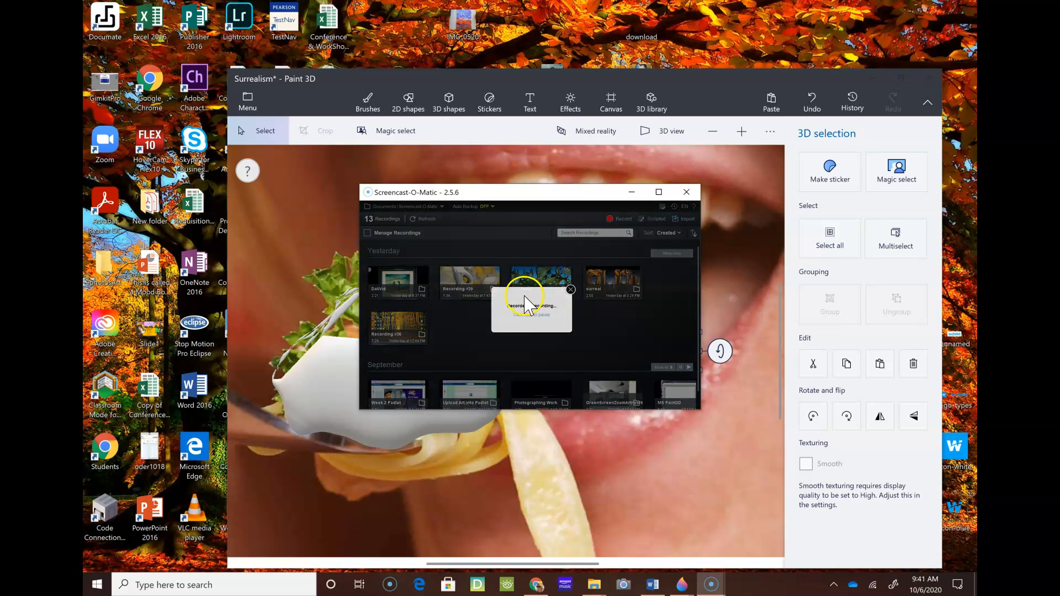